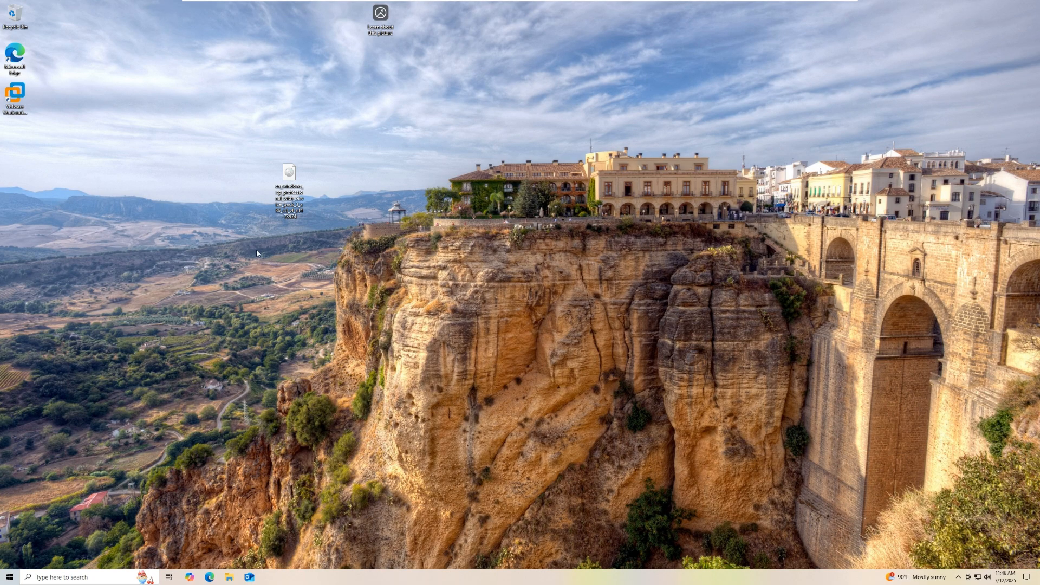
Step: Search Bing in Edge for 'vmware workstation player' using the address-bar suggestion
drag(349, 119, 462, 113)
click(209, 577)
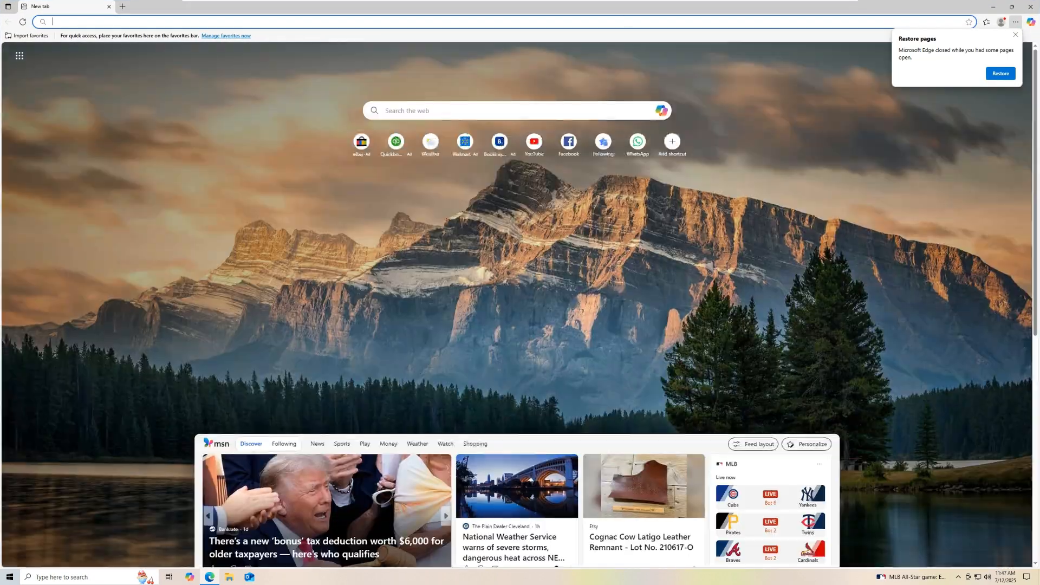
click(347, 22)
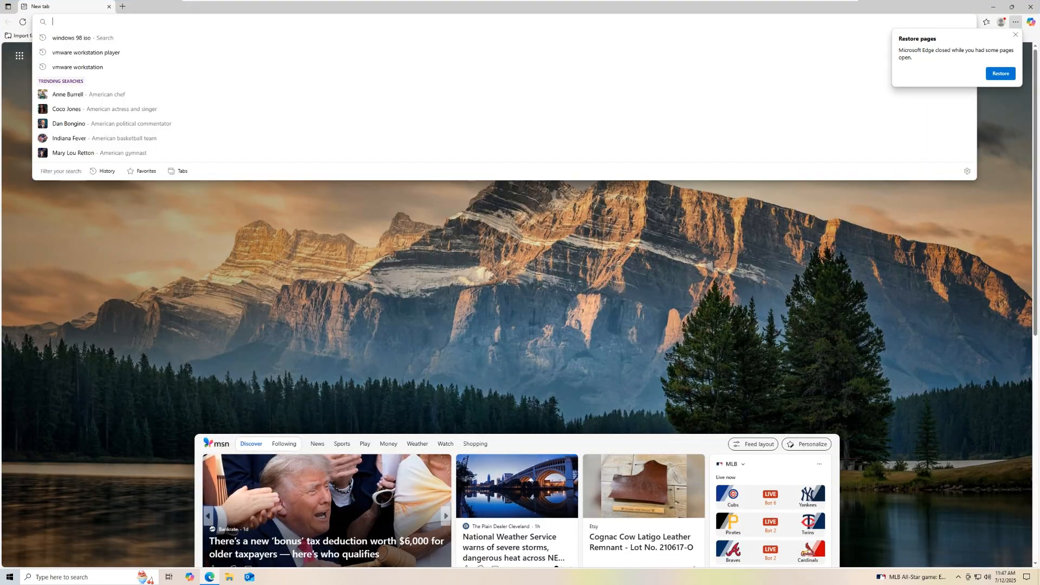
click(152, 57)
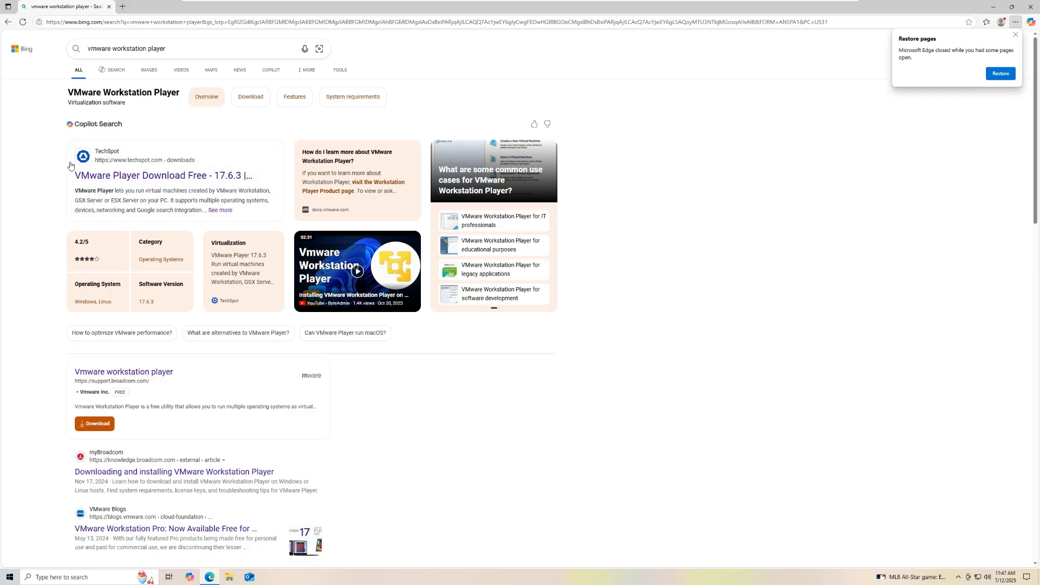
Step: Open the TechSpot VMware Player 17.6.3 download page and dismiss the restore-pages notice
click(122, 178)
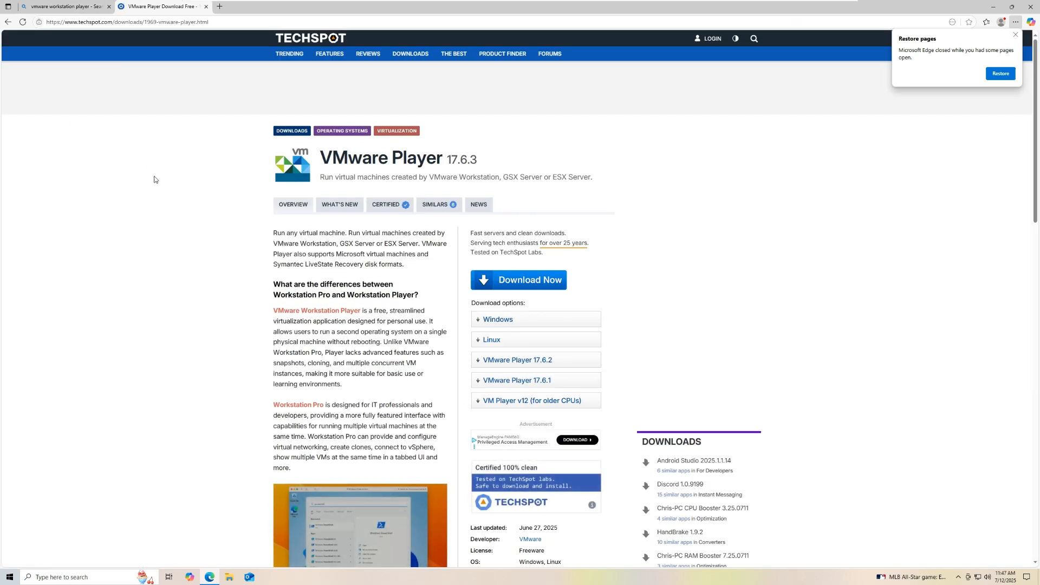
scroll(158, 187, down, 2)
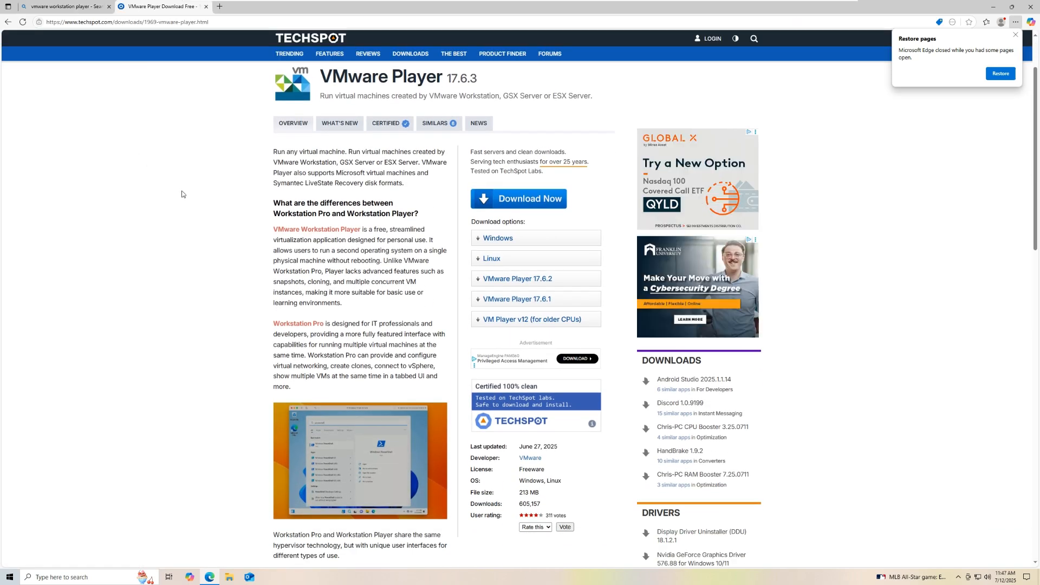
click(1016, 34)
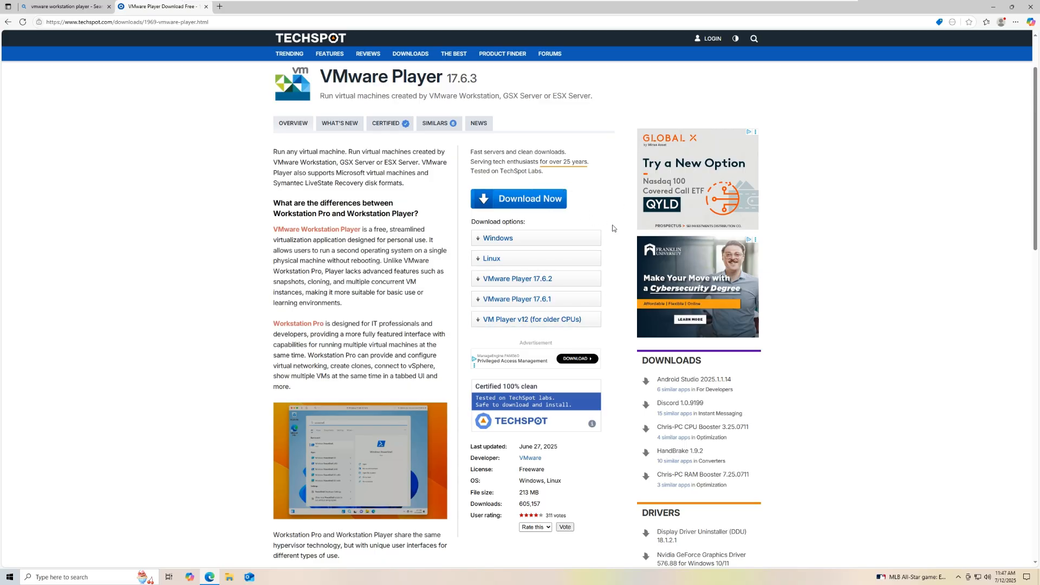
Step: Start the Windows download, cancel it, and minimize Edge to the desktop
click(491, 240)
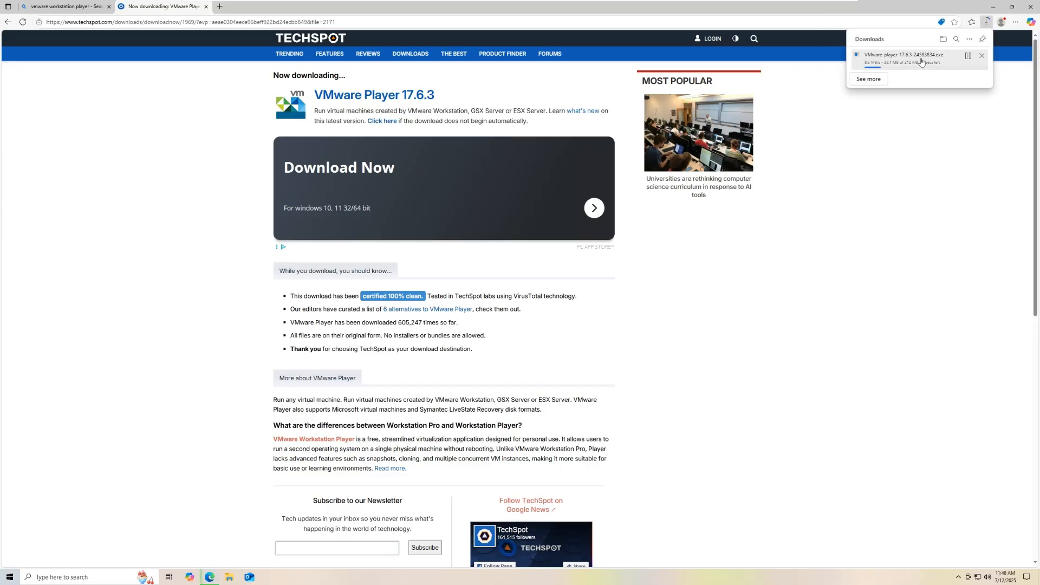
click(981, 58)
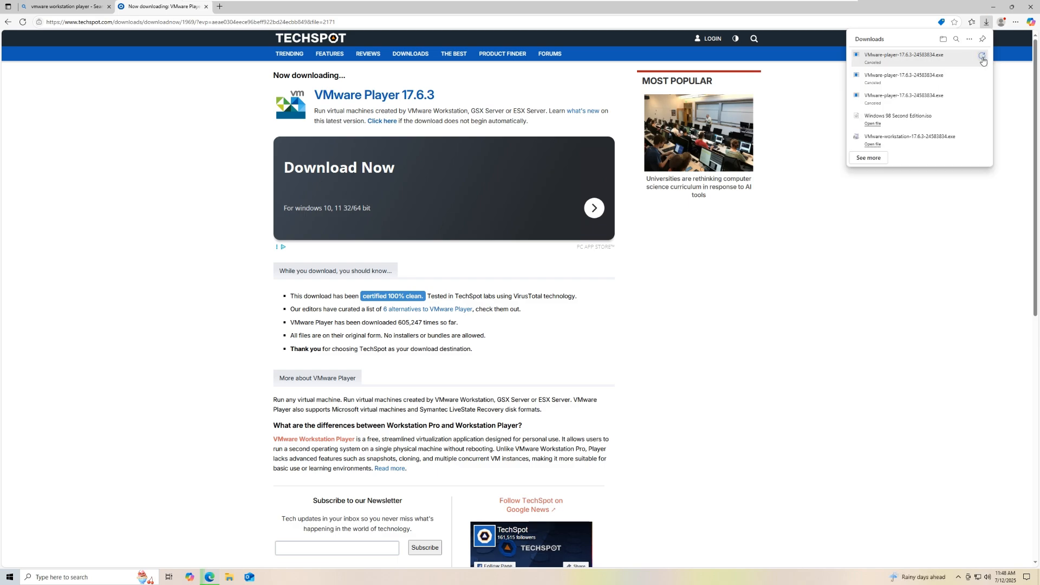
click(1010, 108)
click(995, 11)
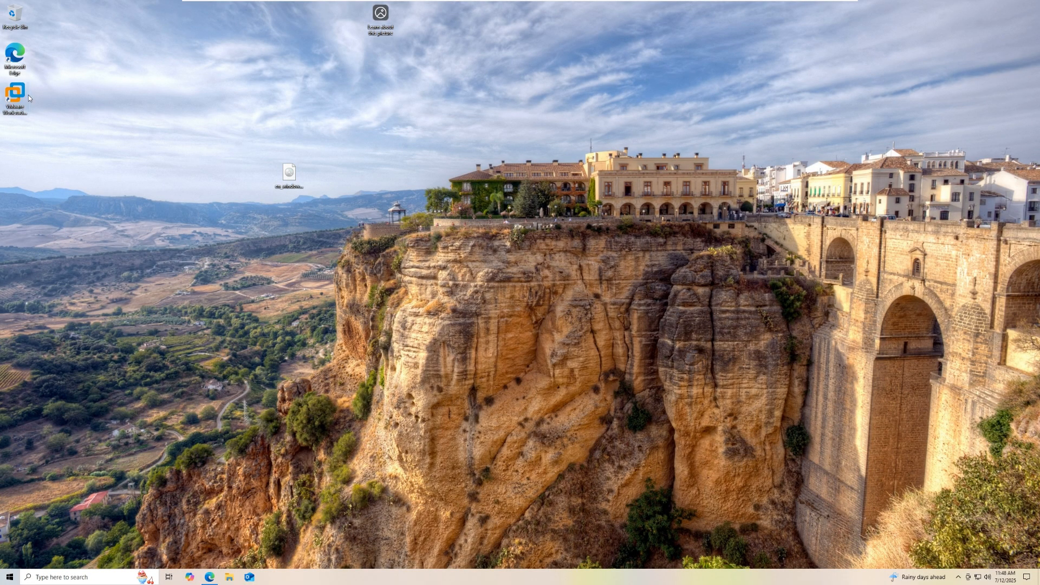
Step: Restore Edge and search for 'windows xp iso' in a new tab
click(318, 153)
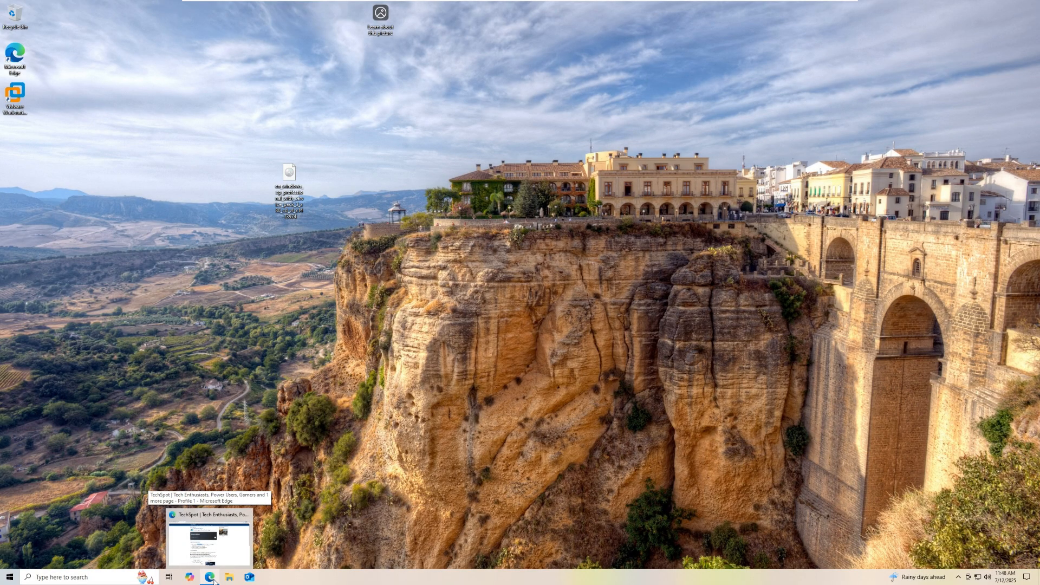
click(210, 537)
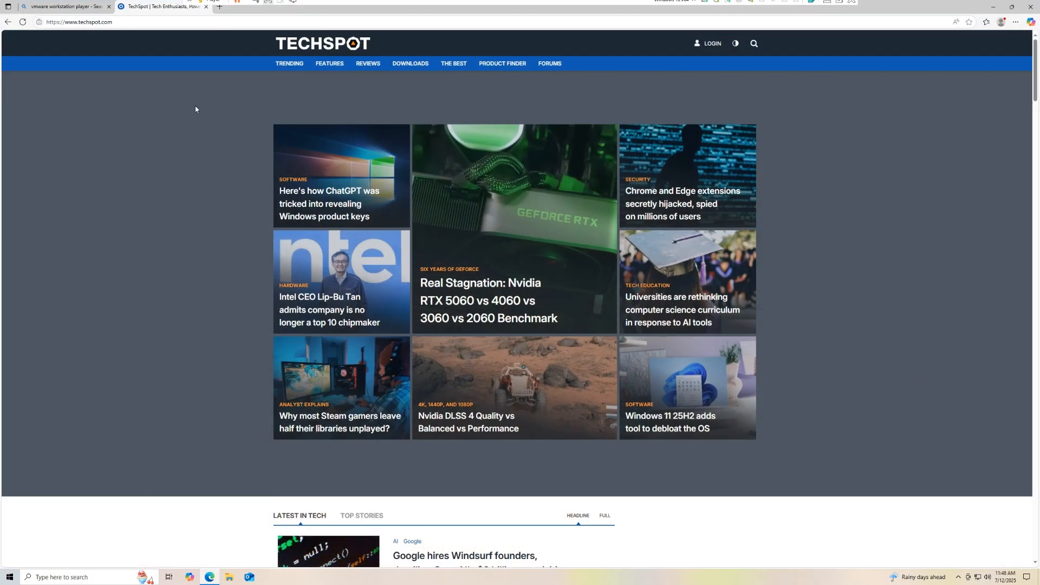
key(ctrl+t)
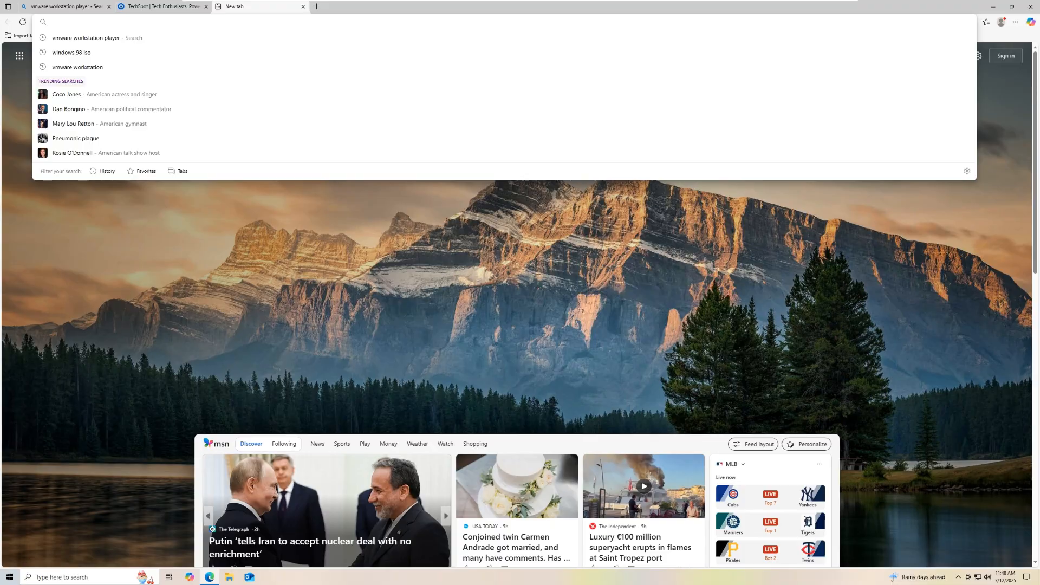
text(window)
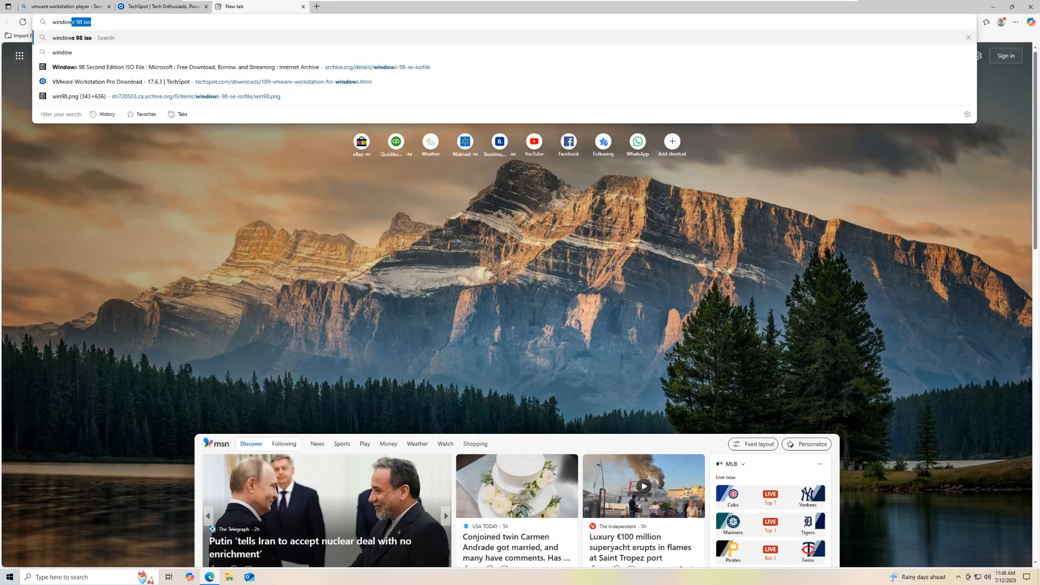
text(s xp iso)
key(Return)
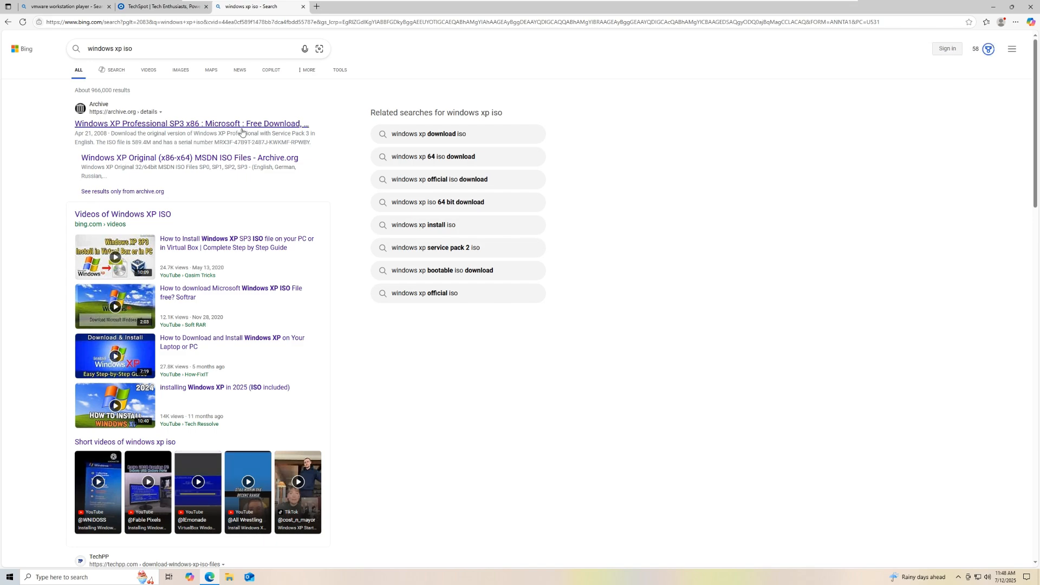
Step: Open the archive.org Windows XP Professional SP3 x86 page, copy its serial key, and minimize Edge
click(206, 124)
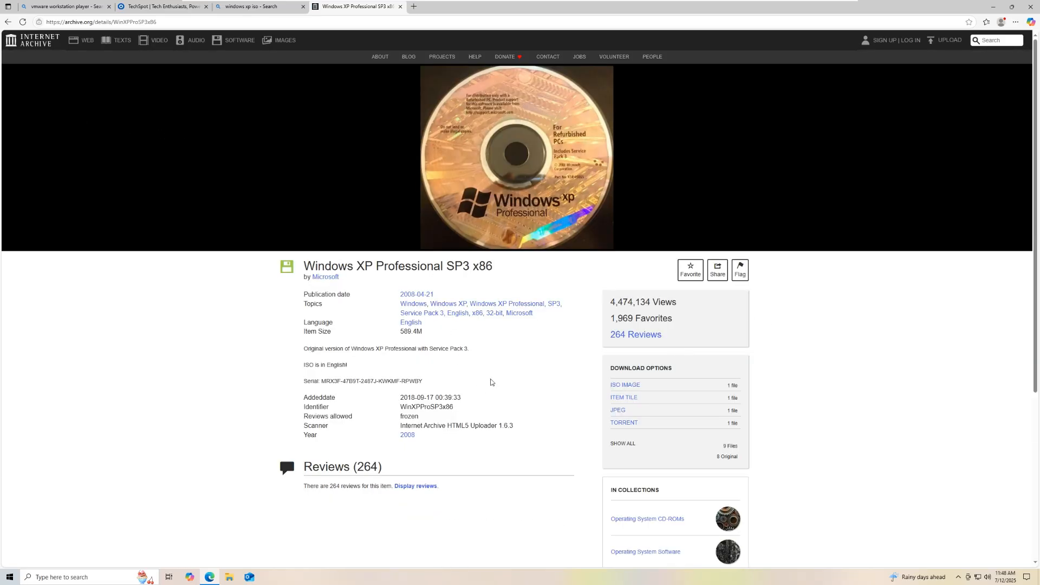
scroll(565, 330, down, 1)
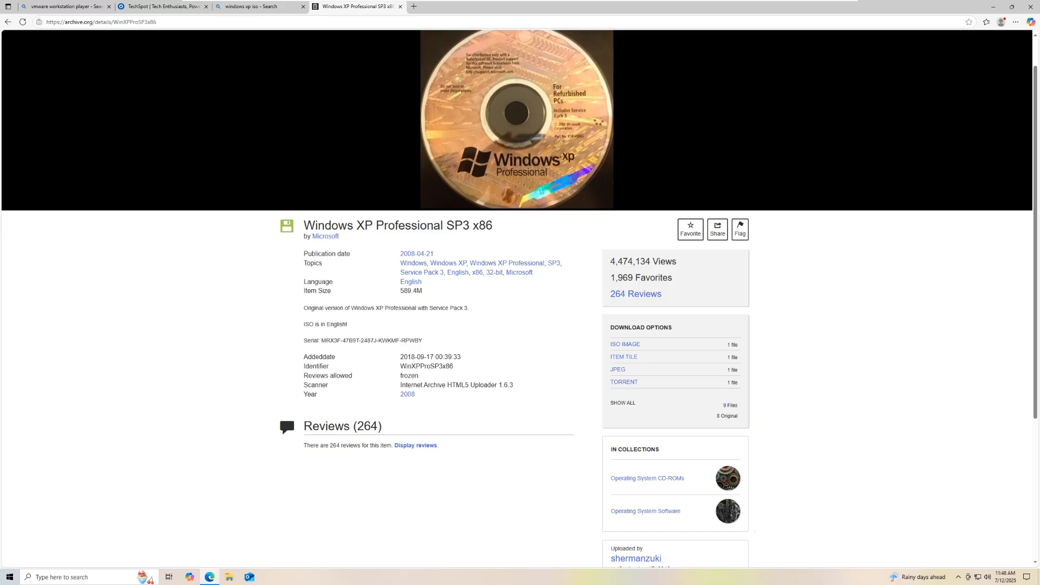
drag(322, 341, 417, 341)
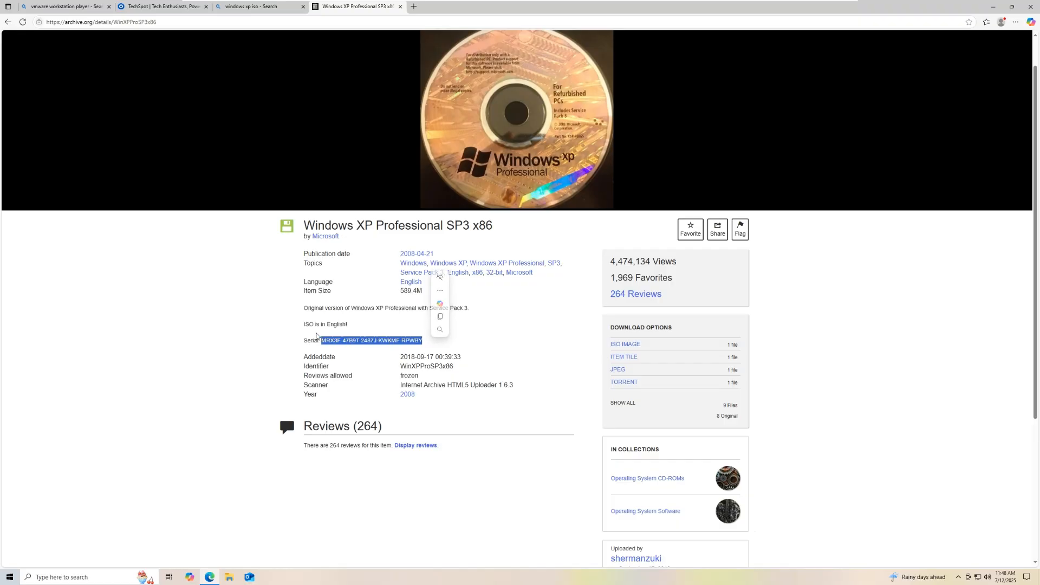
right_click(386, 340)
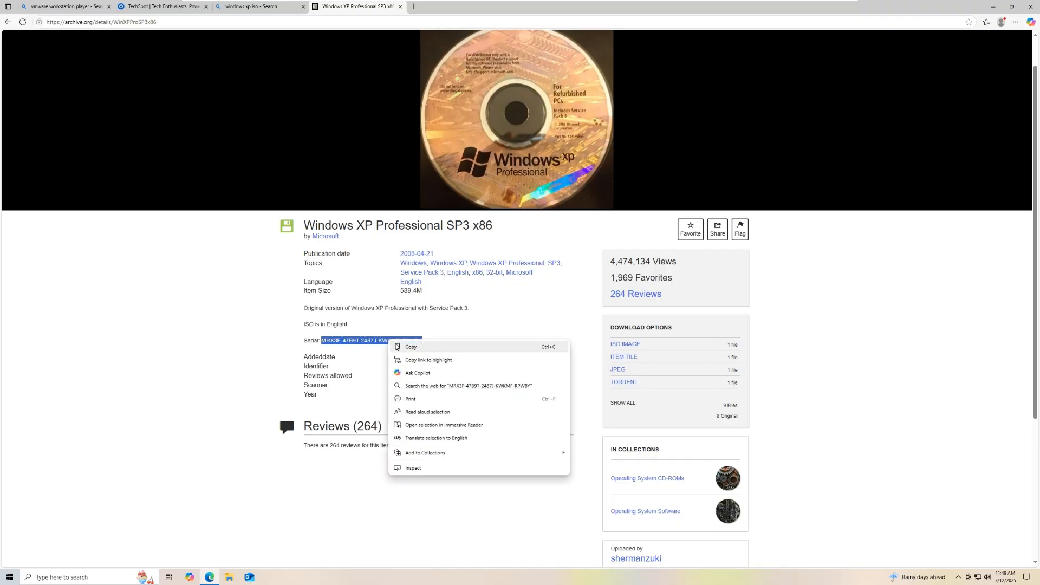
click(401, 344)
click(263, 331)
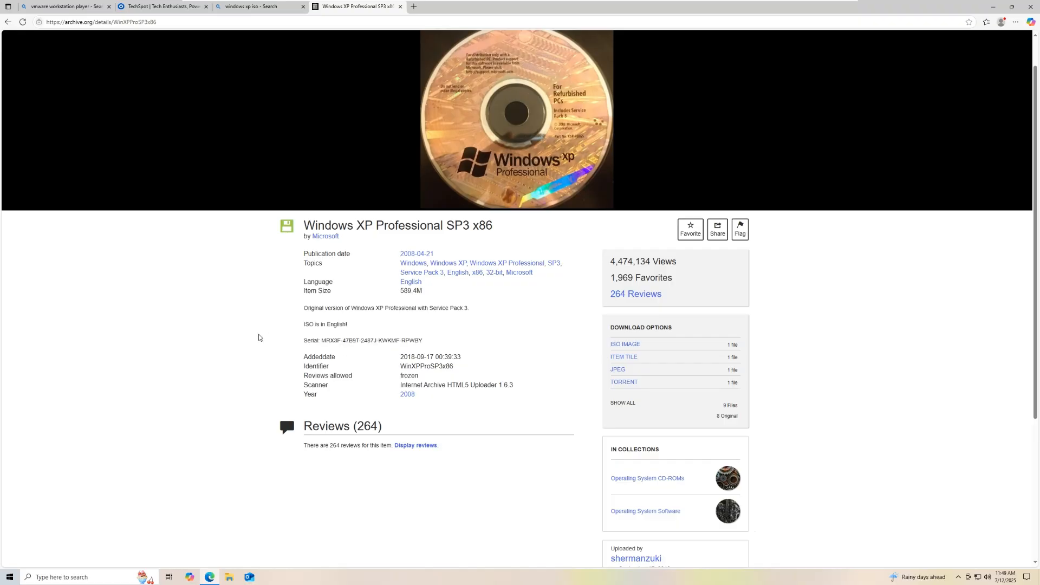
click(993, 6)
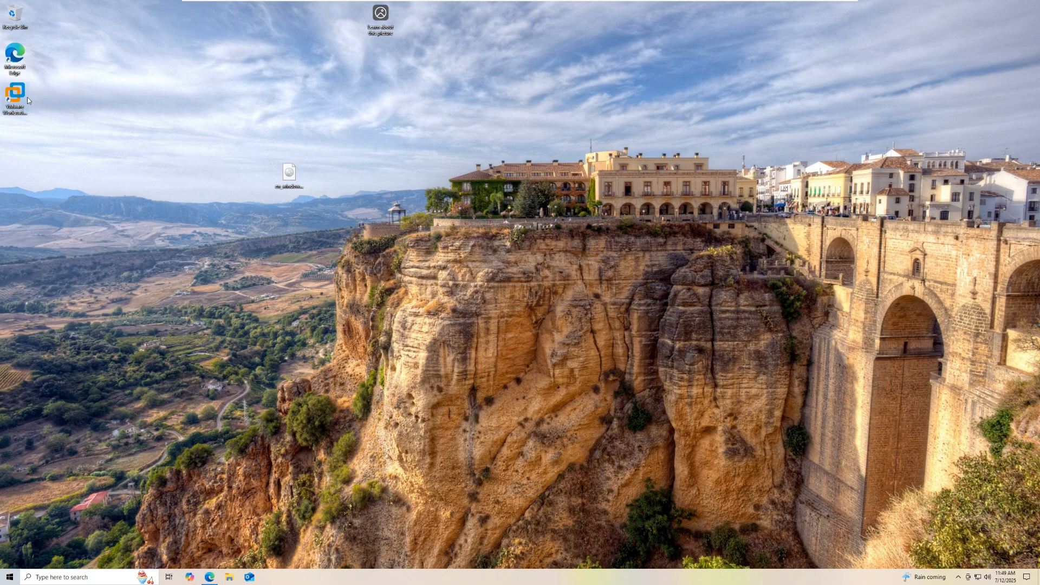
Step: Open the Downloads folder in File Explorer, check its contents, then close the window
click(239, 579)
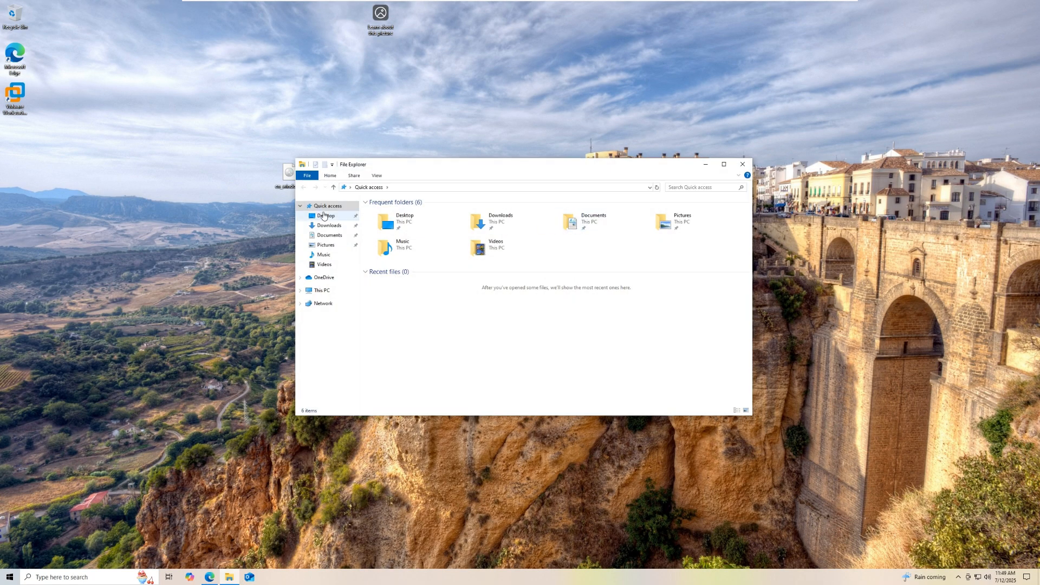
click(317, 227)
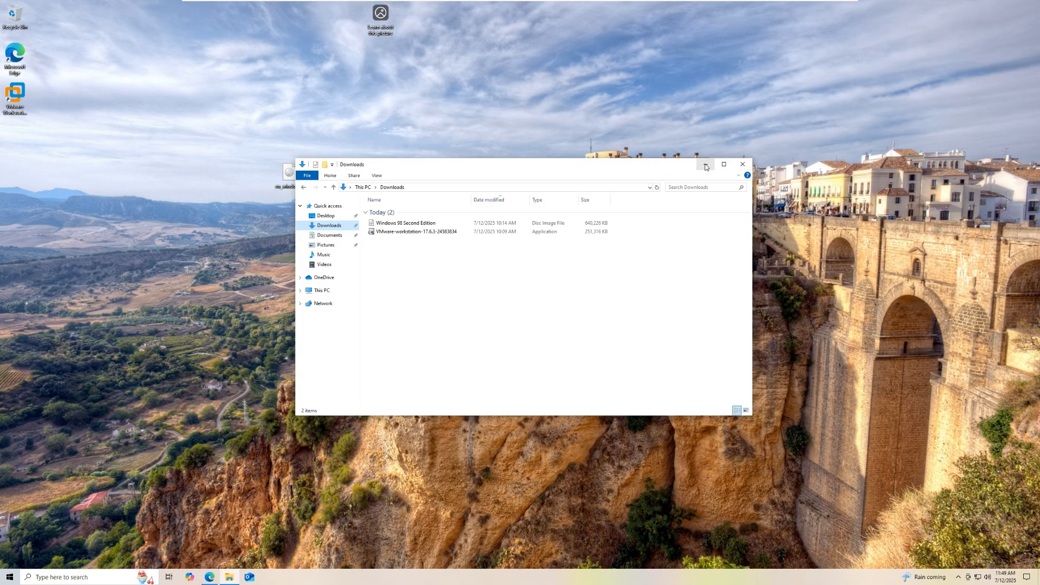
click(736, 165)
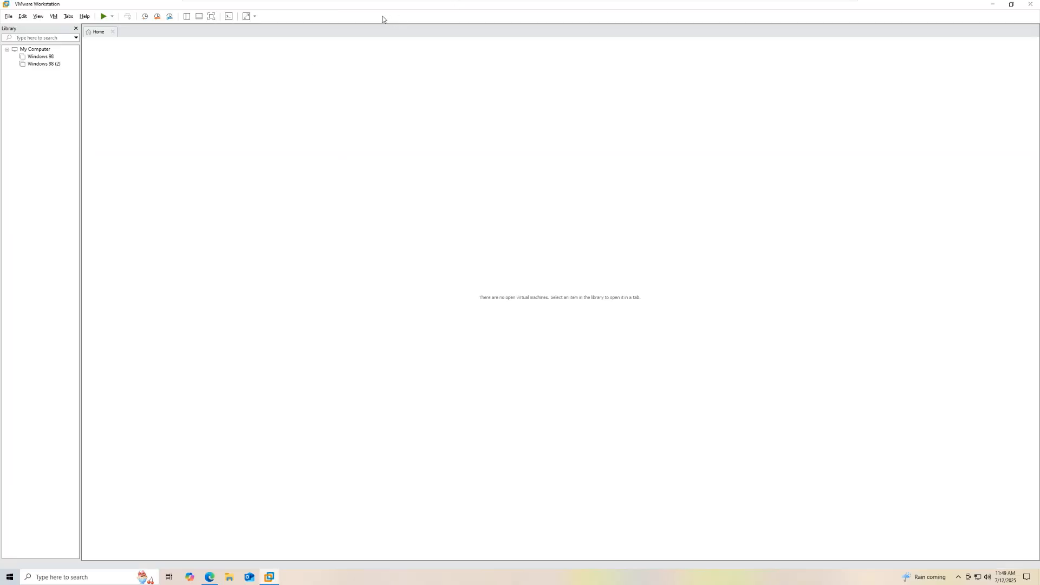
click(44, 64)
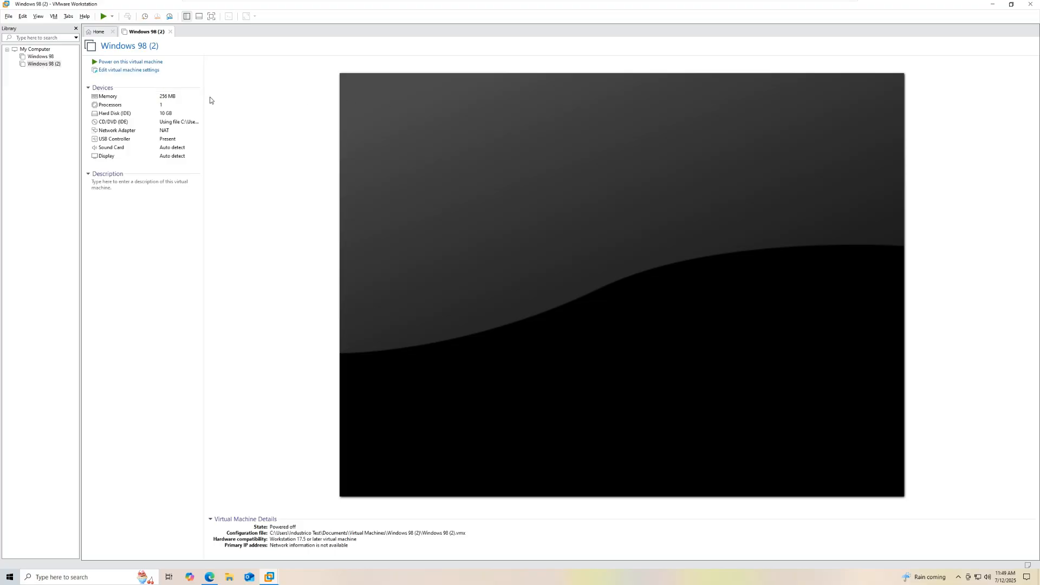
click(98, 33)
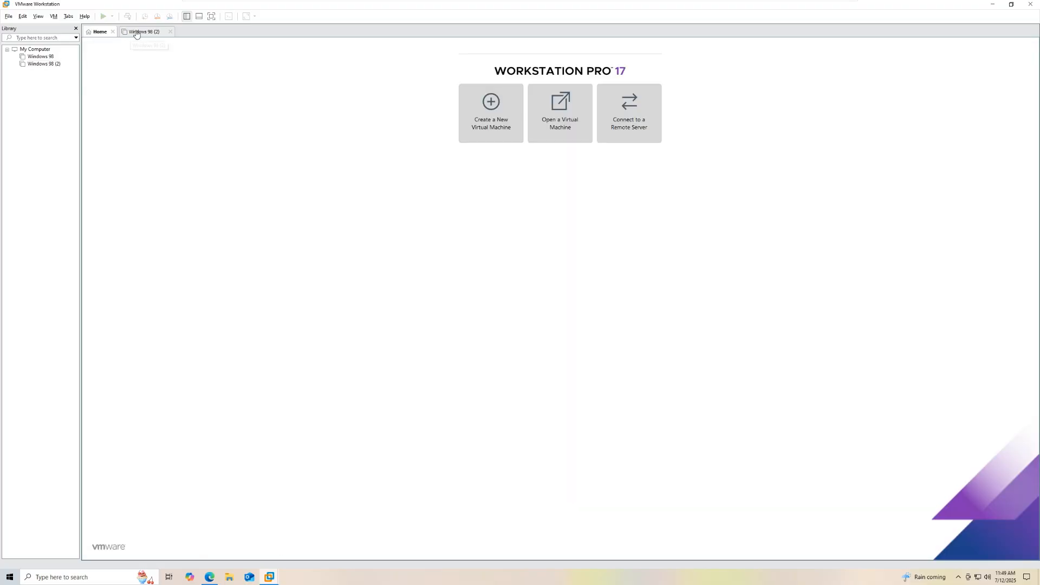
click(136, 34)
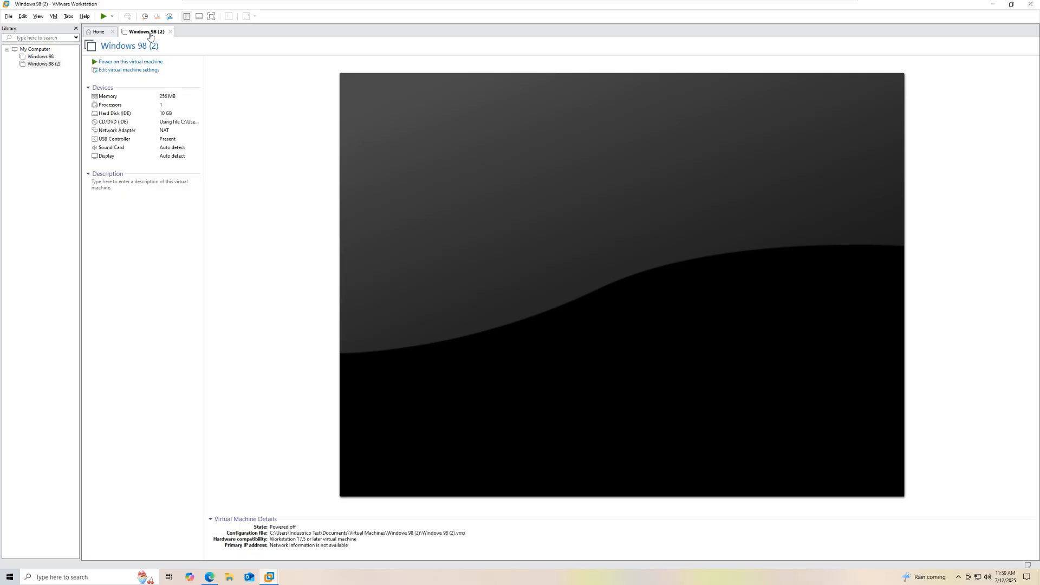
click(171, 32)
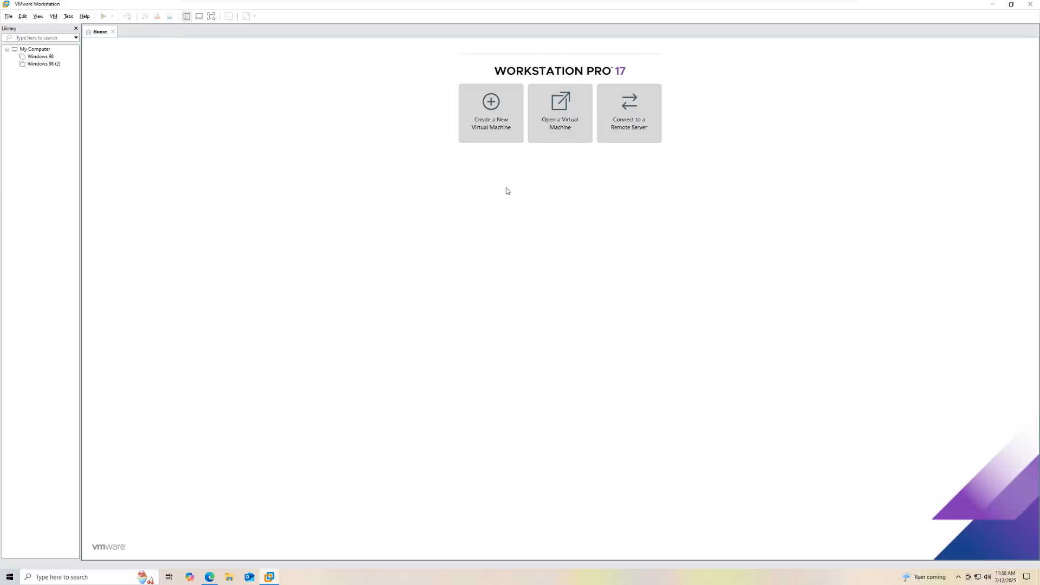
Step: Start a typical new VM installing from the Windows XP Professional ISO on the Desktop
click(488, 130)
click(491, 134)
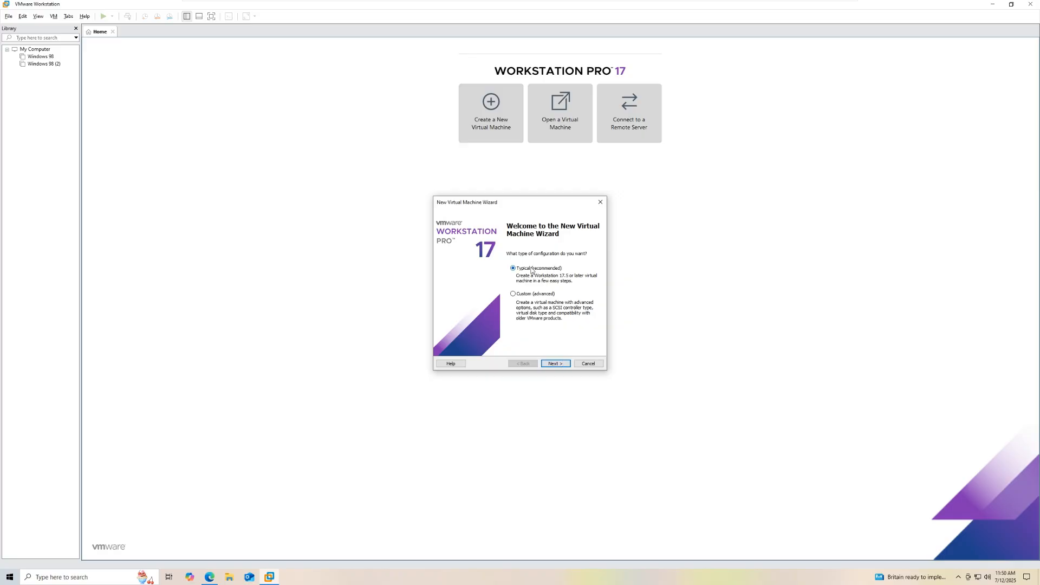
click(555, 364)
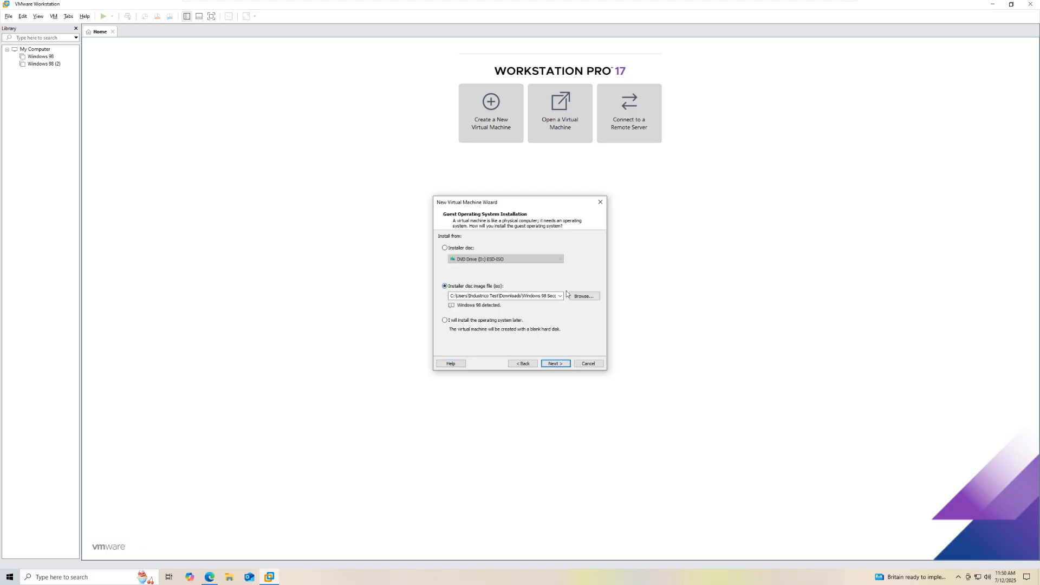
click(593, 297)
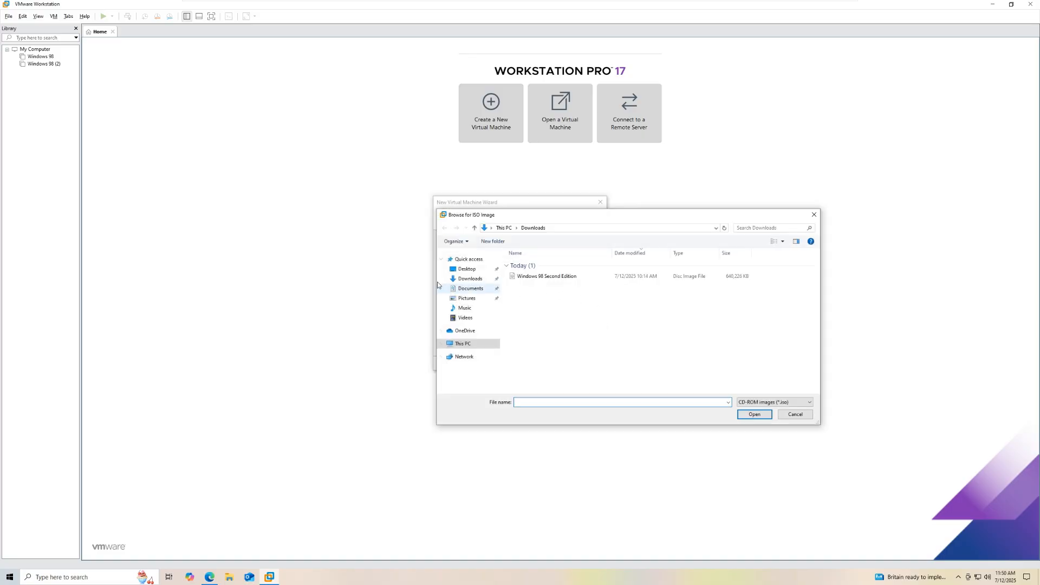
click(466, 271)
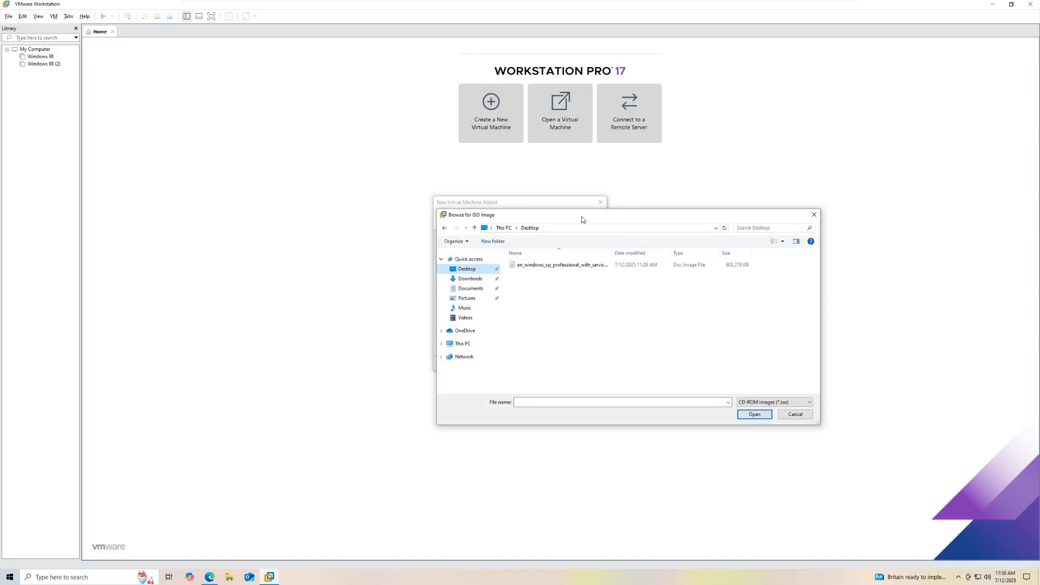
drag(581, 220, 563, 348)
double_click(554, 394)
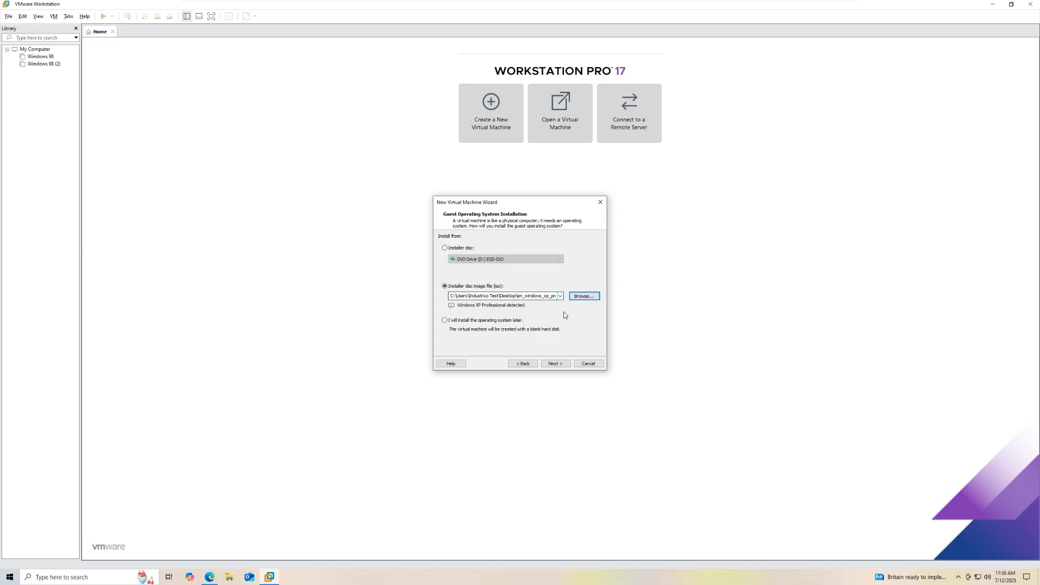
Step: Keep the name 'Windows XP Professional' and the default Virtual Machines location, cancelling the folder picker
click(559, 367)
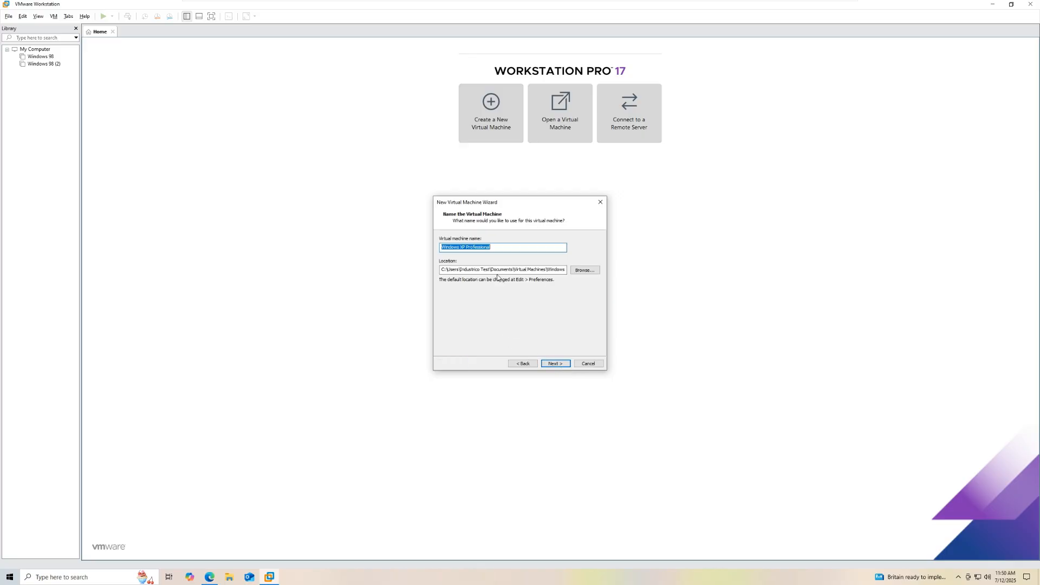
click(486, 249)
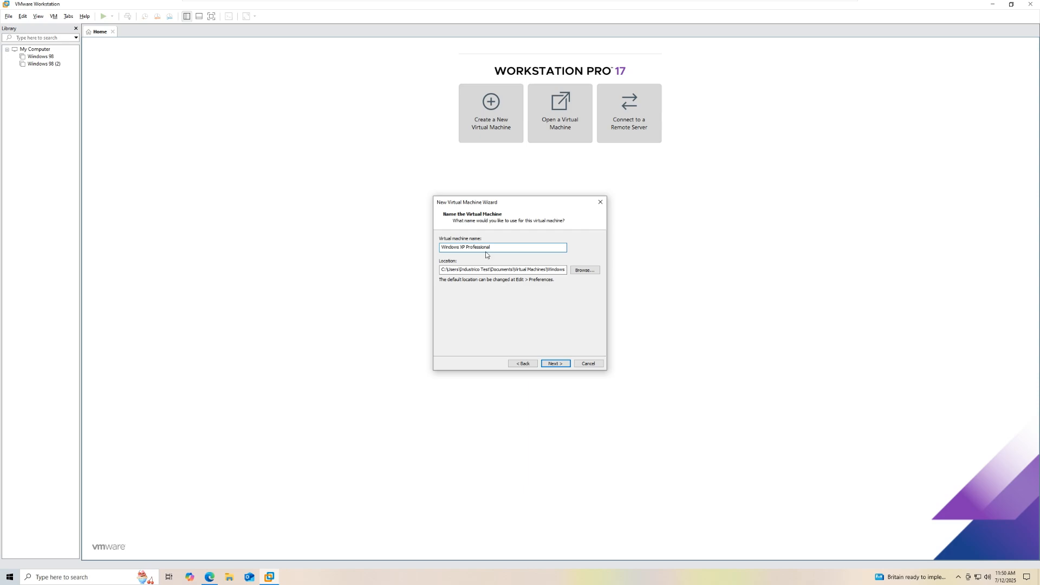
click(574, 271)
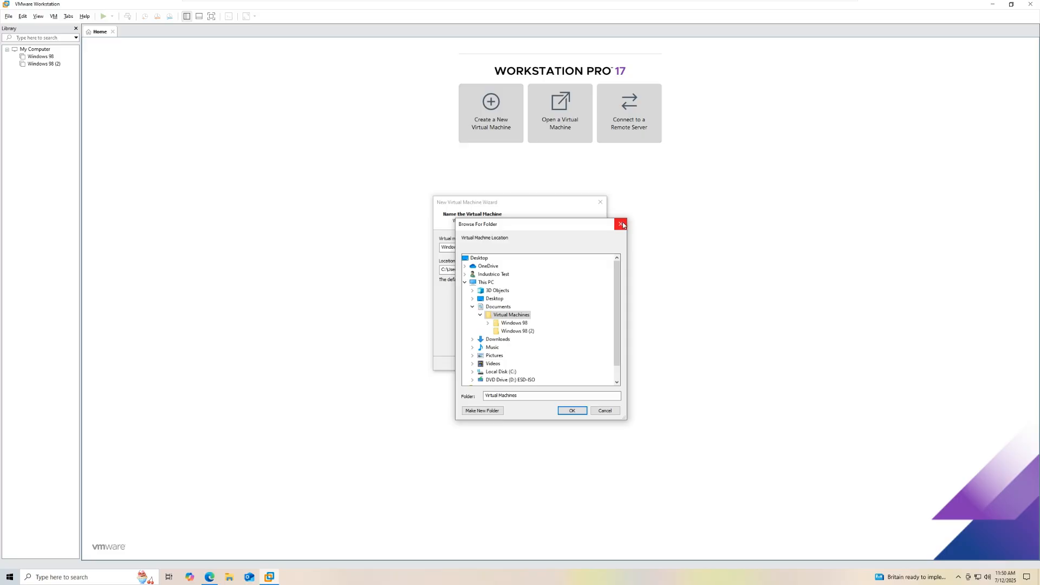
scroll(584, 311, down, 1)
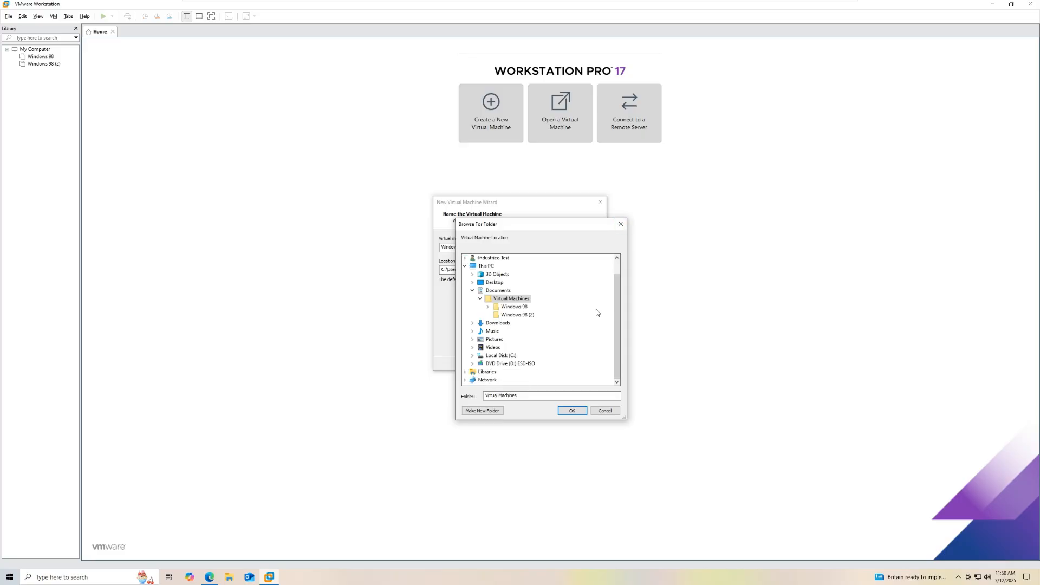
scroll(587, 330, up, 1)
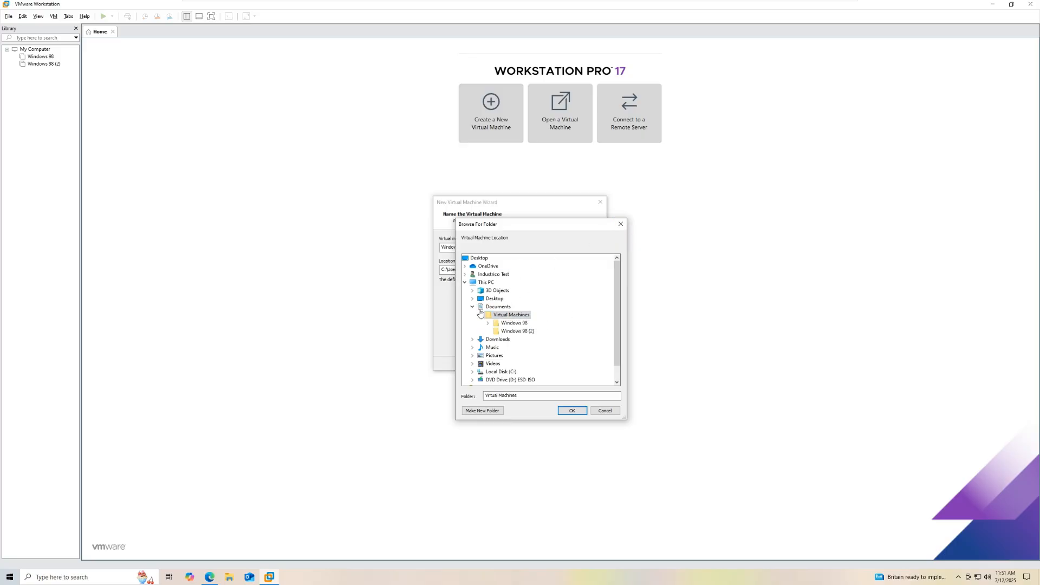
click(621, 224)
Step: Leave the maximum disk size at 40 GB and continue to the Ready to Create summary
click(558, 367)
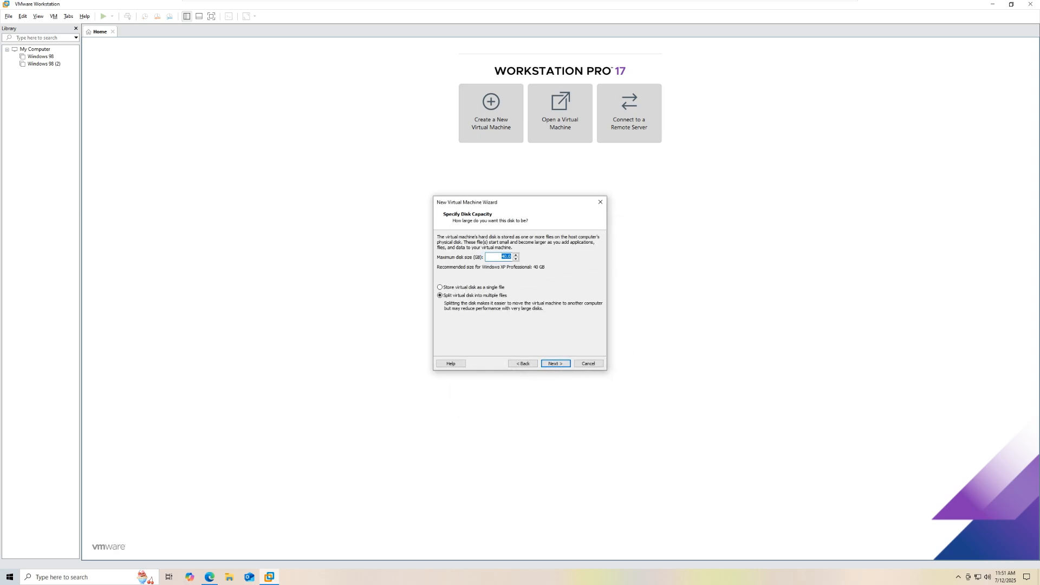
click(504, 257)
click(554, 370)
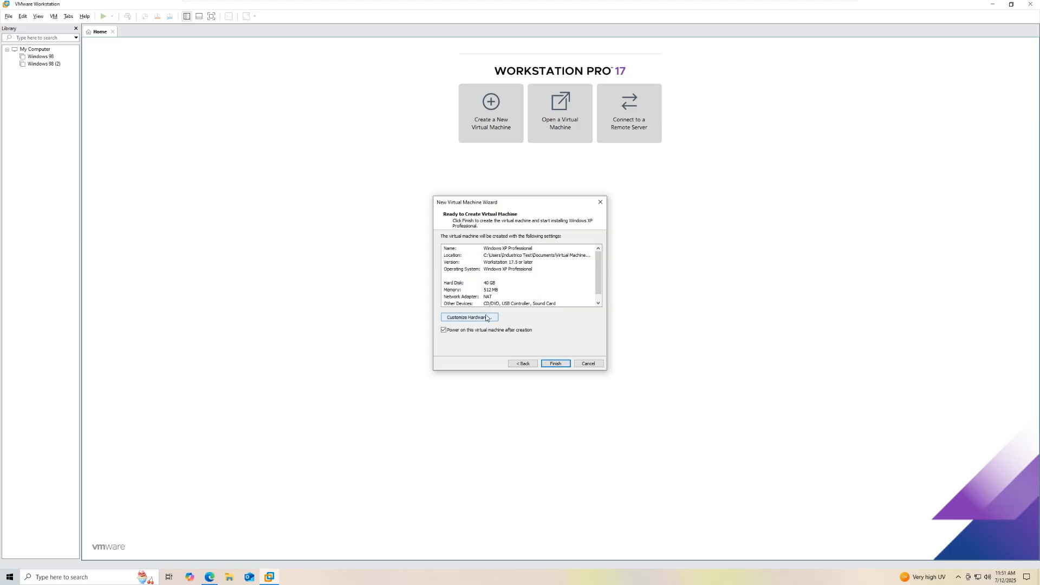
scroll(504, 294, down, 1)
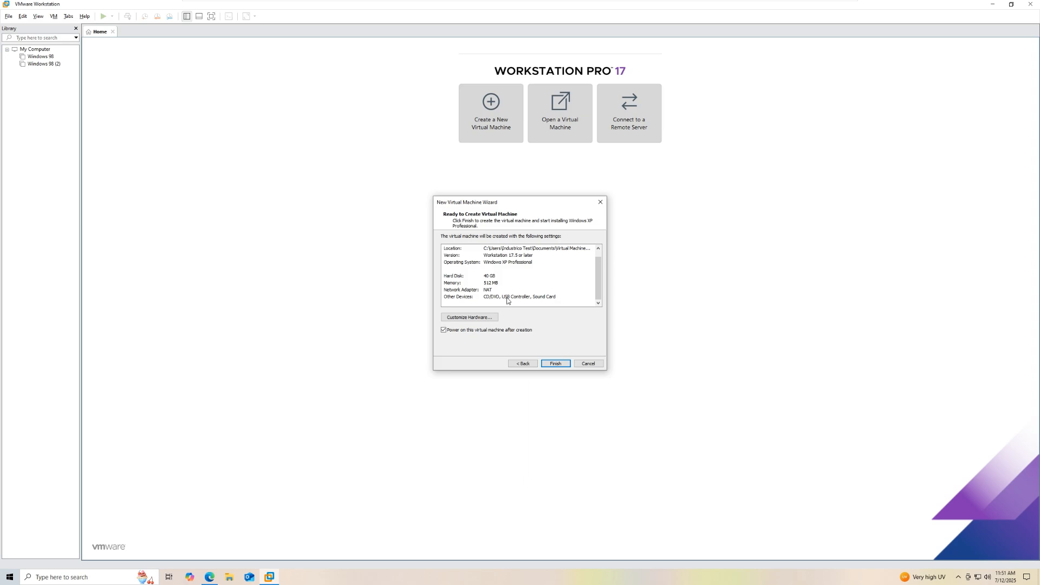
scroll(504, 296, up, 1)
Step: Open Customize Hardware and review the processor and 512 MB memory settings
click(484, 320)
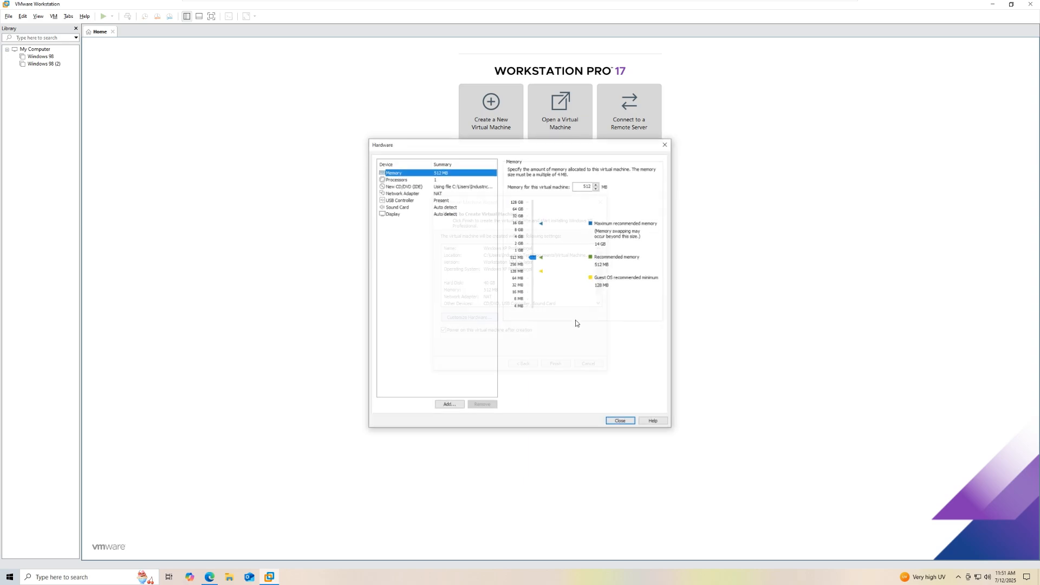
drag(482, 144, 275, 132)
click(238, 169)
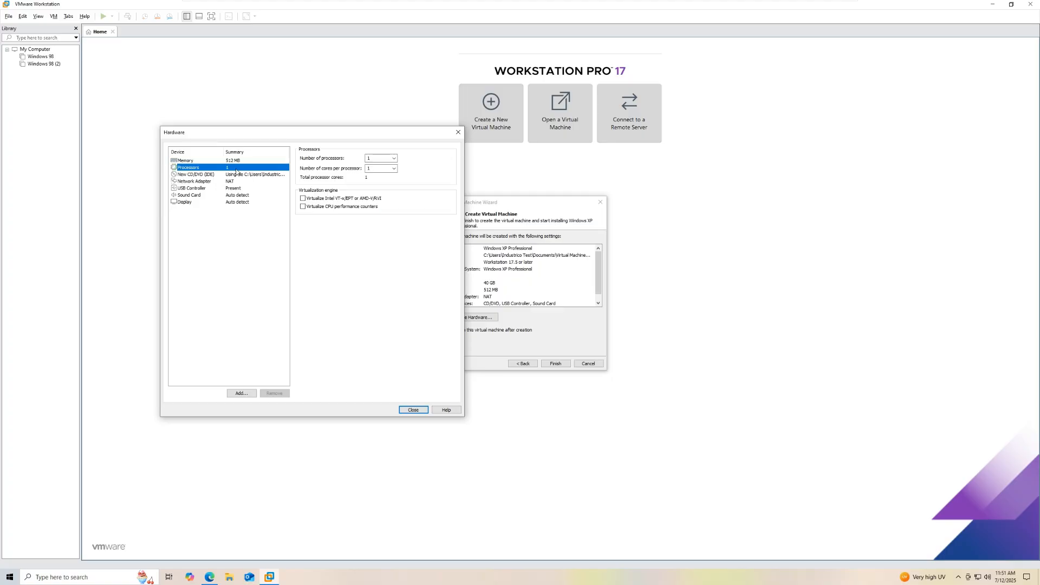
click(236, 160)
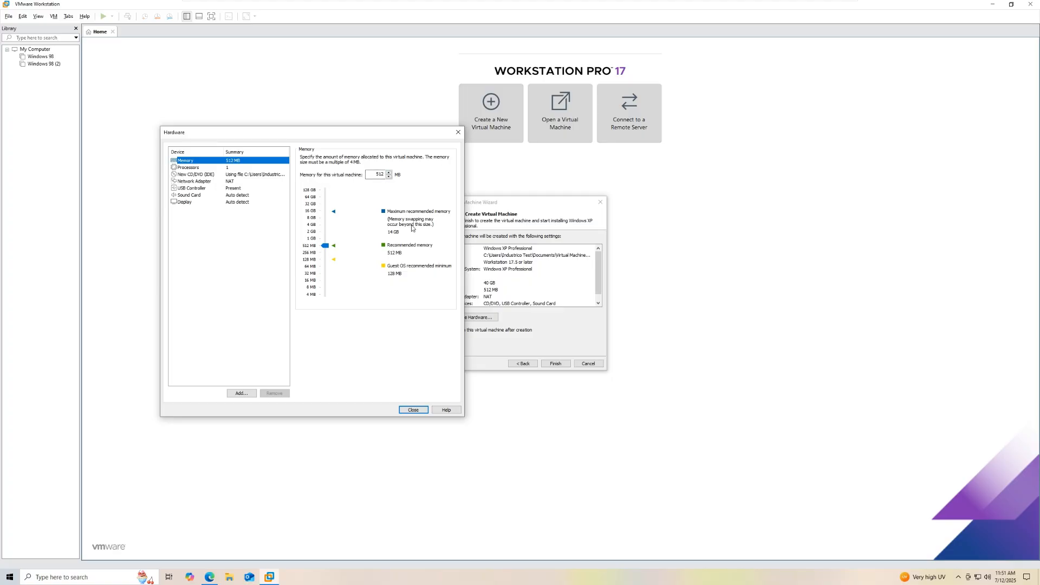
click(234, 169)
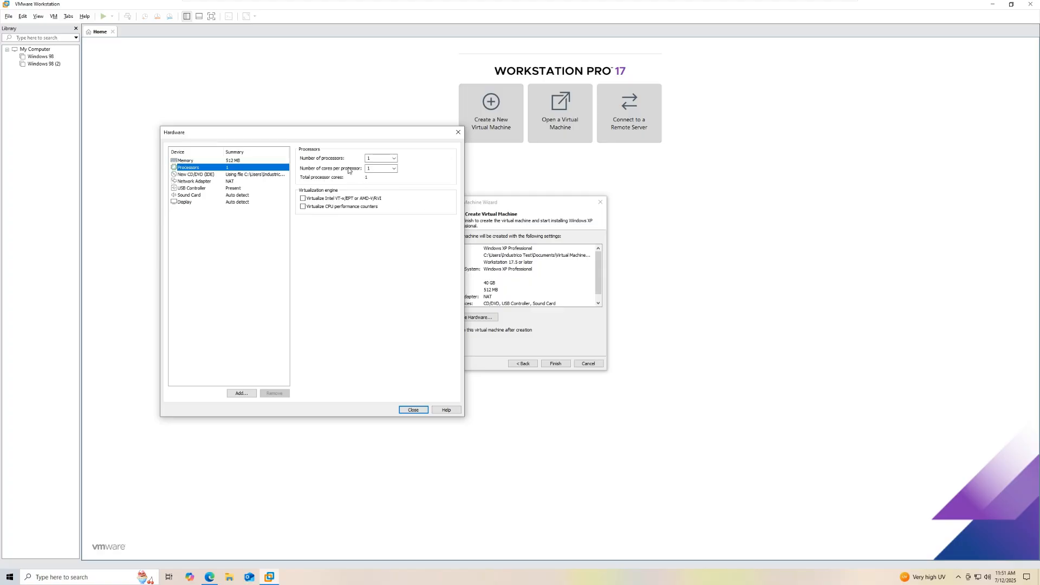
Step: Set the processors to 1 with 2 cores per processor
click(394, 158)
click(394, 159)
click(394, 169)
click(394, 169)
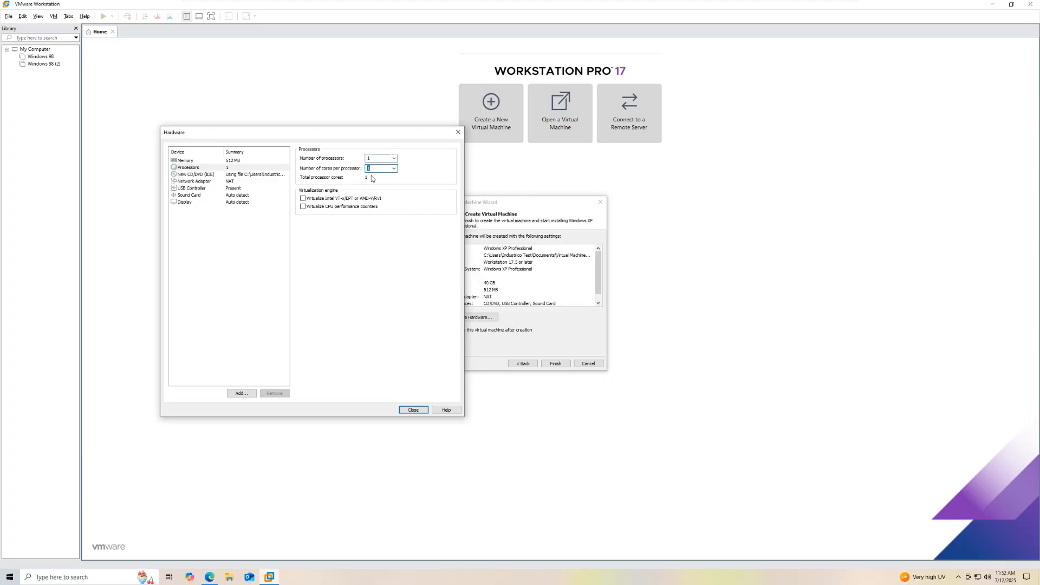
click(395, 171)
click(382, 181)
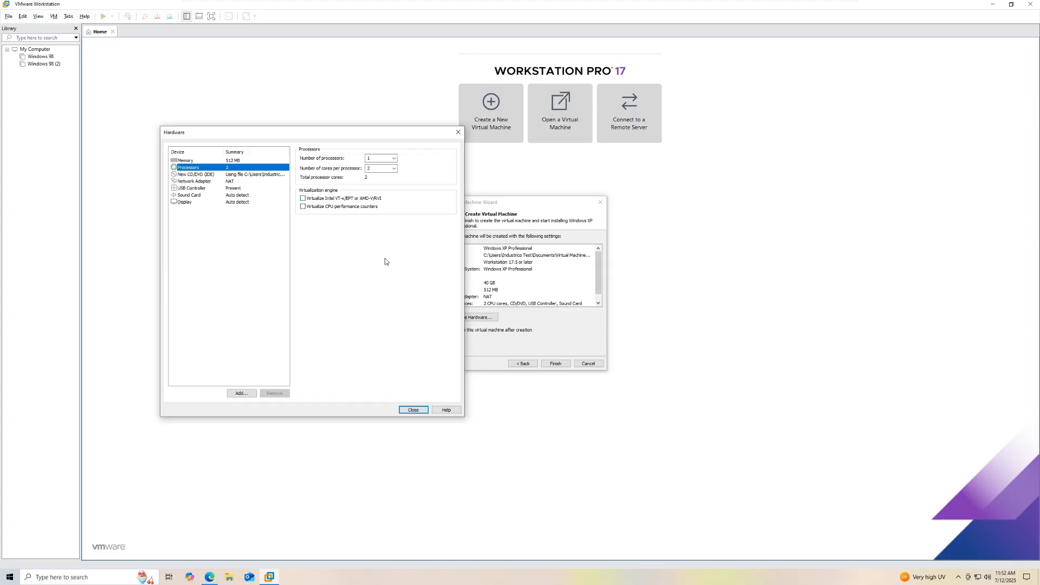
drag(318, 139, 348, 148)
mouse_move(487, 3)
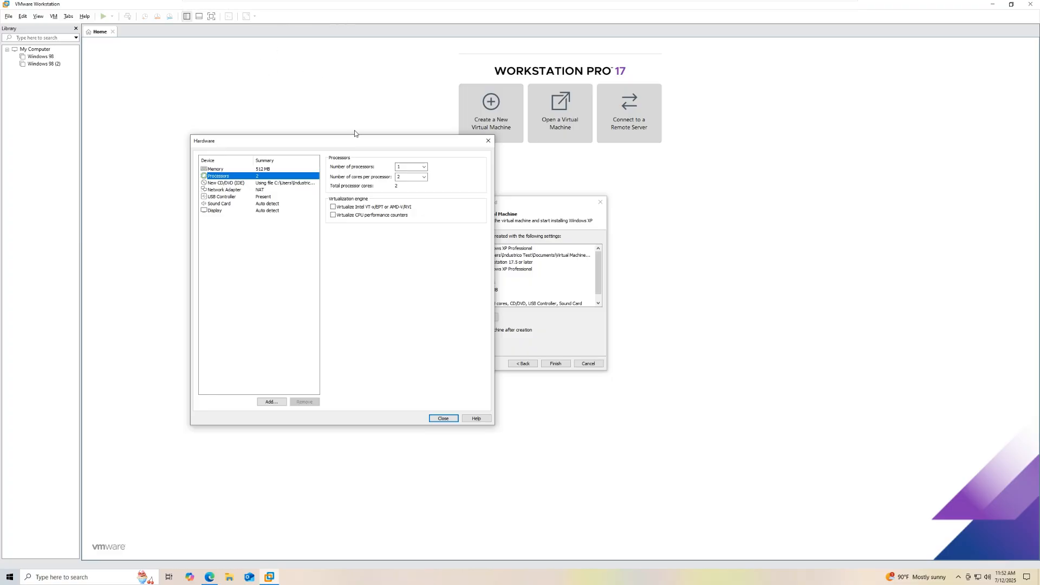
mouse_move(268, 3)
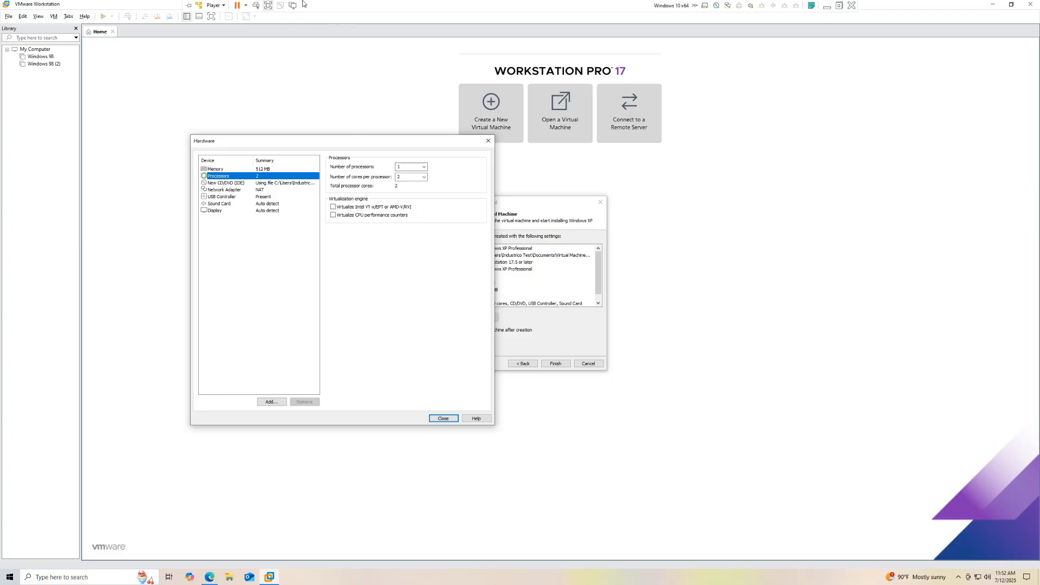
click(884, 12)
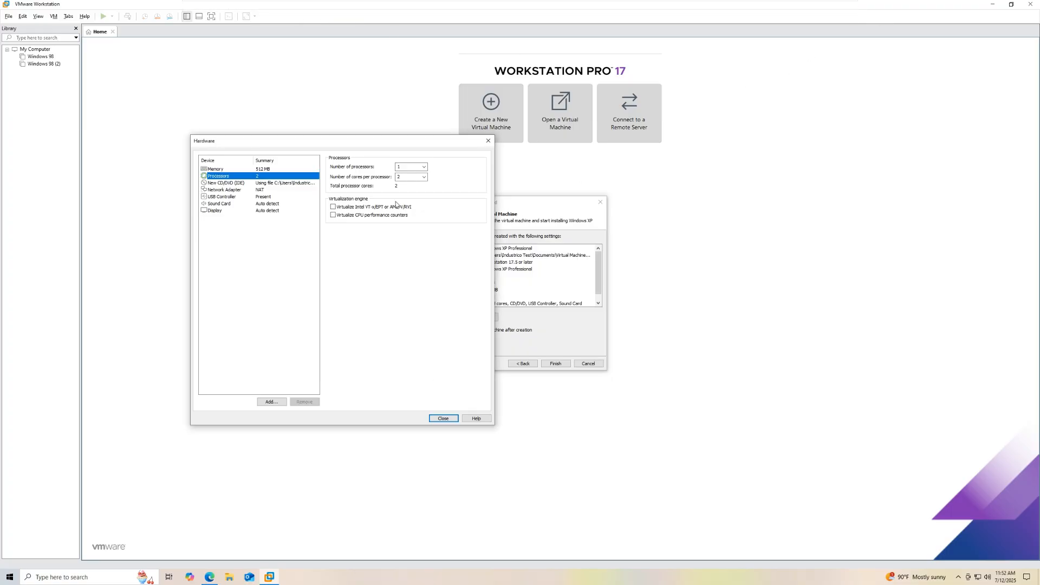
Step: Center the Hardware dialog and show the Network Adapter settings, set to NAT
drag(408, 145, 596, 154)
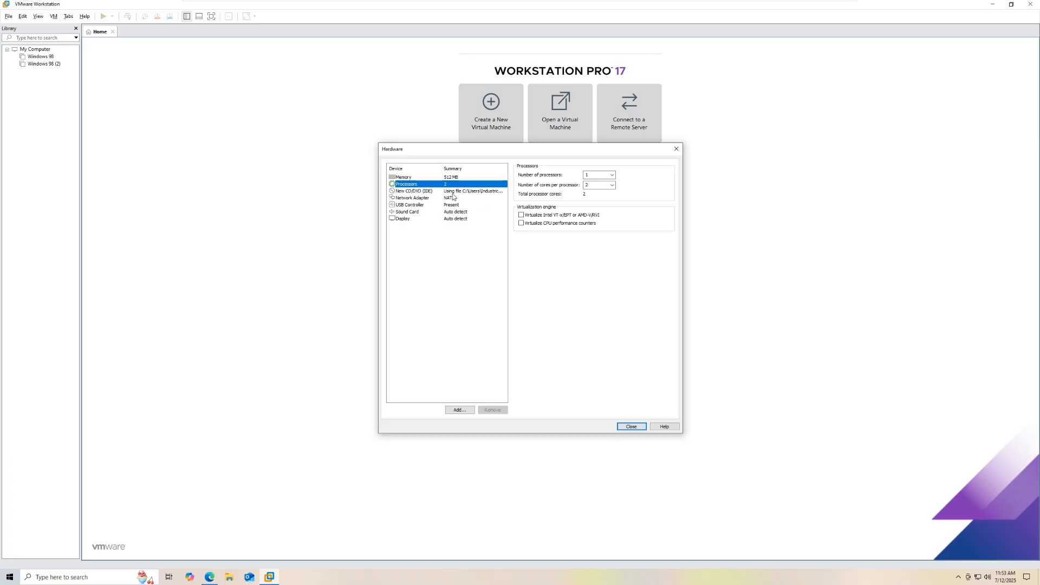
click(423, 198)
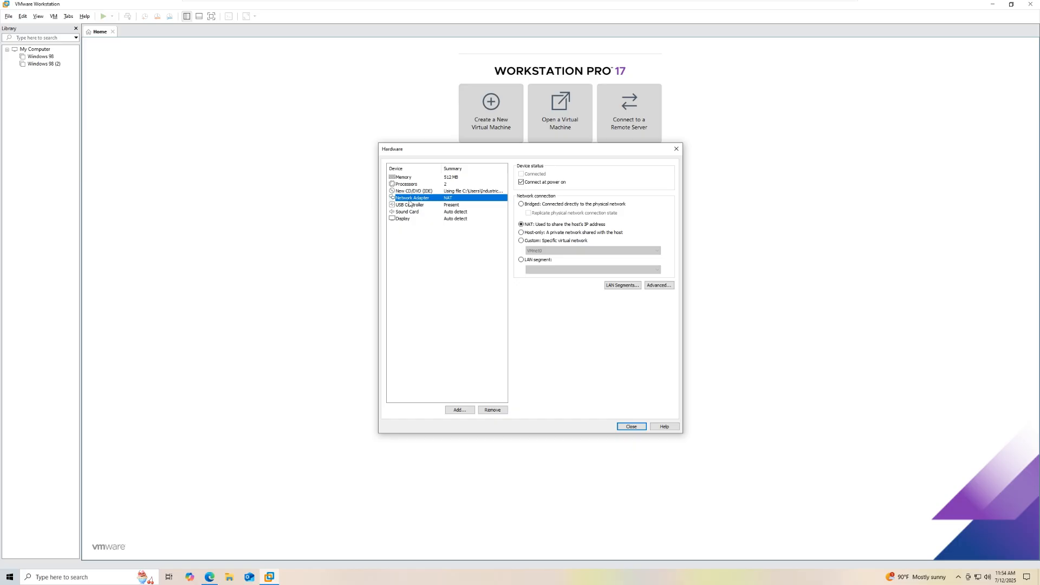
Step: Review the Display, USB Controller and Sound Card settings, keeping USB compatibility at USB 2.0
click(408, 219)
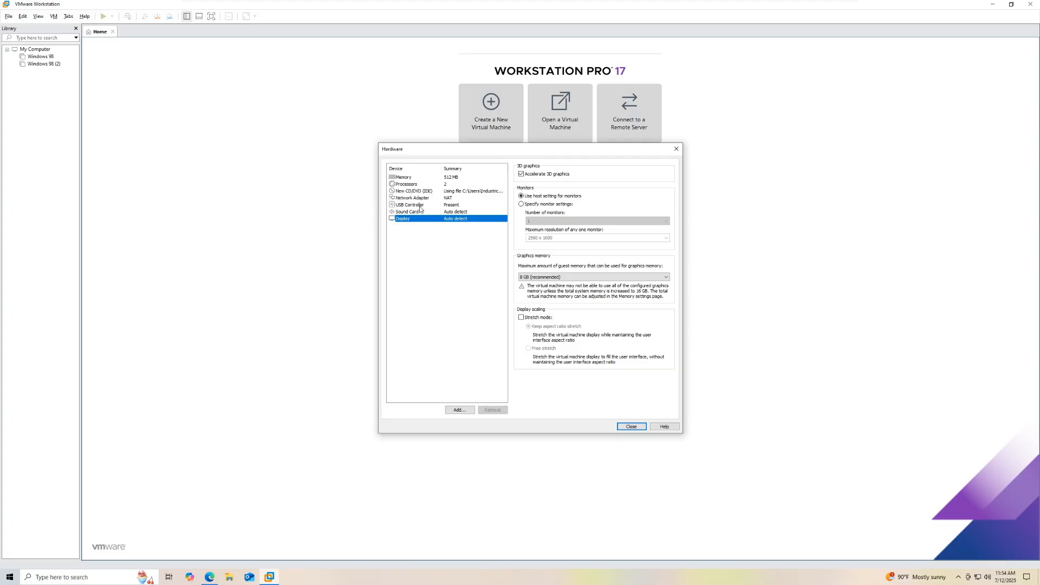
click(420, 206)
click(417, 213)
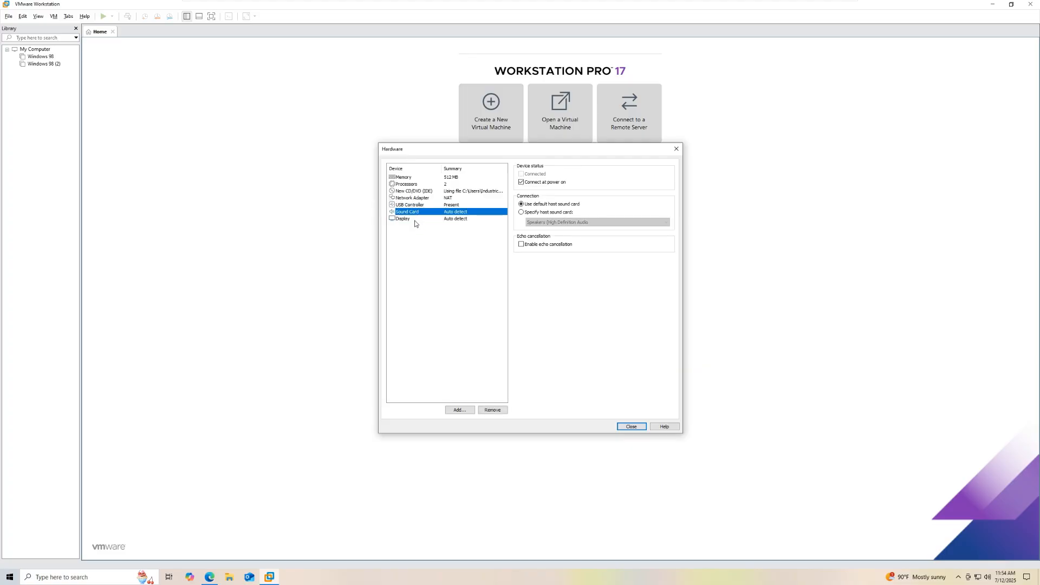
click(412, 206)
click(577, 175)
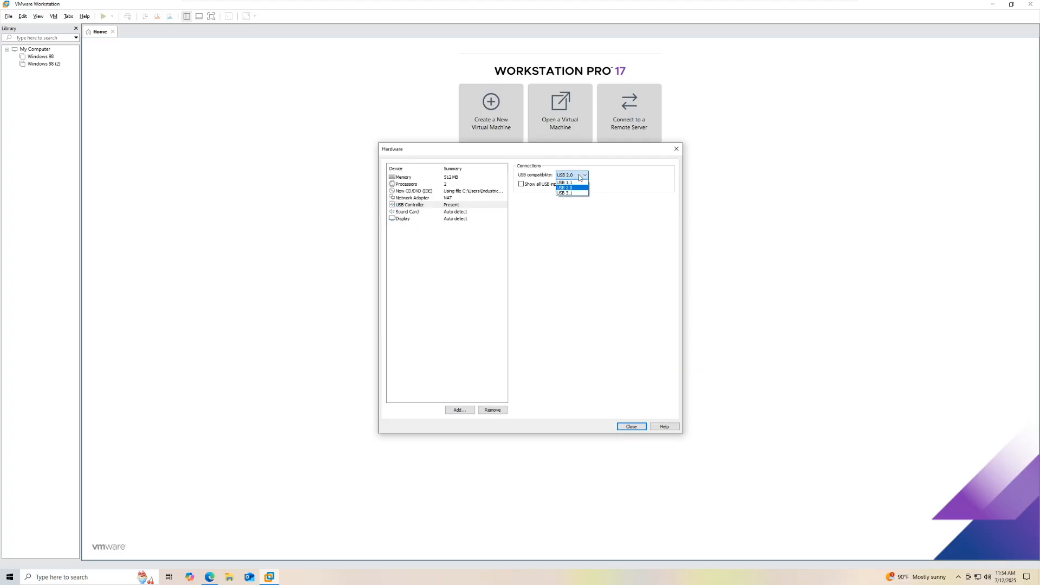
click(578, 174)
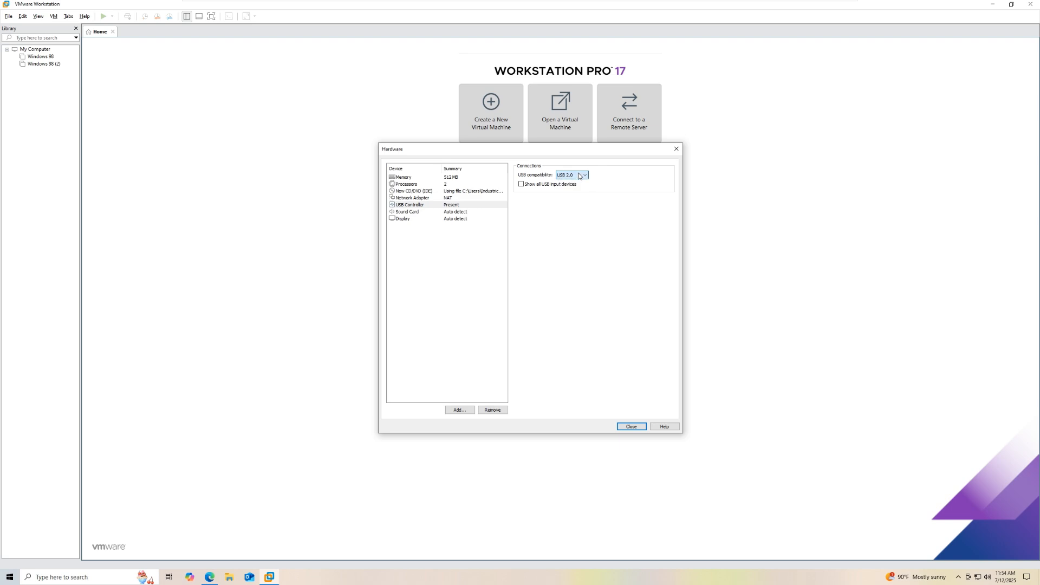
Step: Recheck the sound card and display settings, then launch the Add Hardware Wizard
click(437, 214)
click(438, 219)
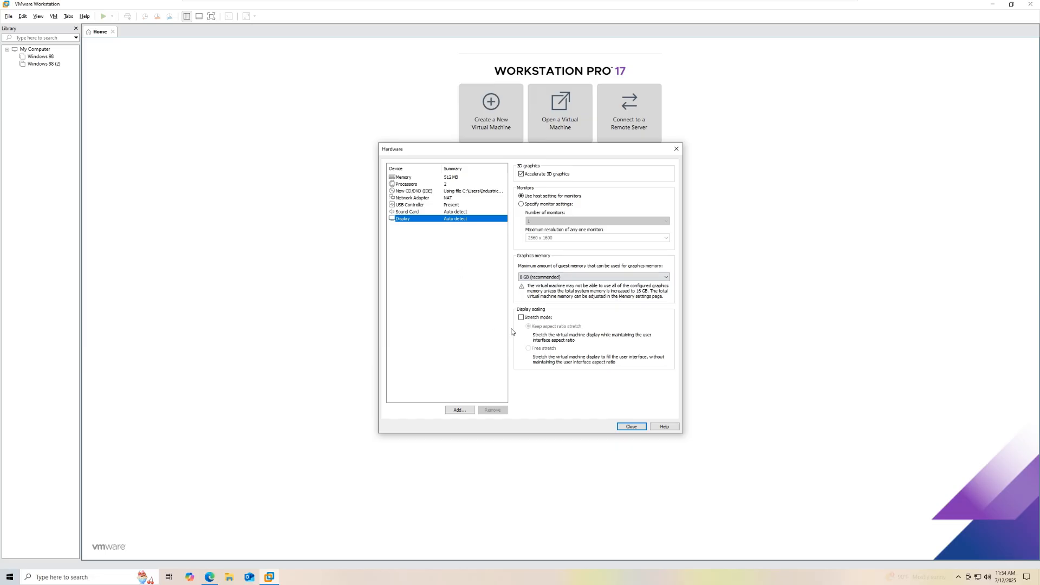
click(460, 411)
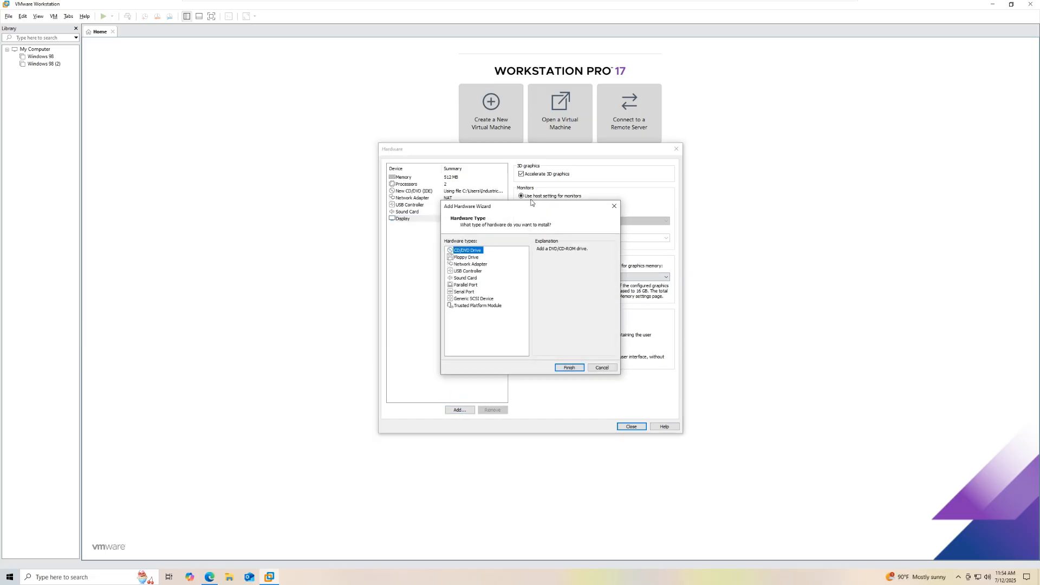
Step: Move the Add Hardware Wizard aside to view the hardware types, then cancel it without adding anything
drag(530, 210, 560, 197)
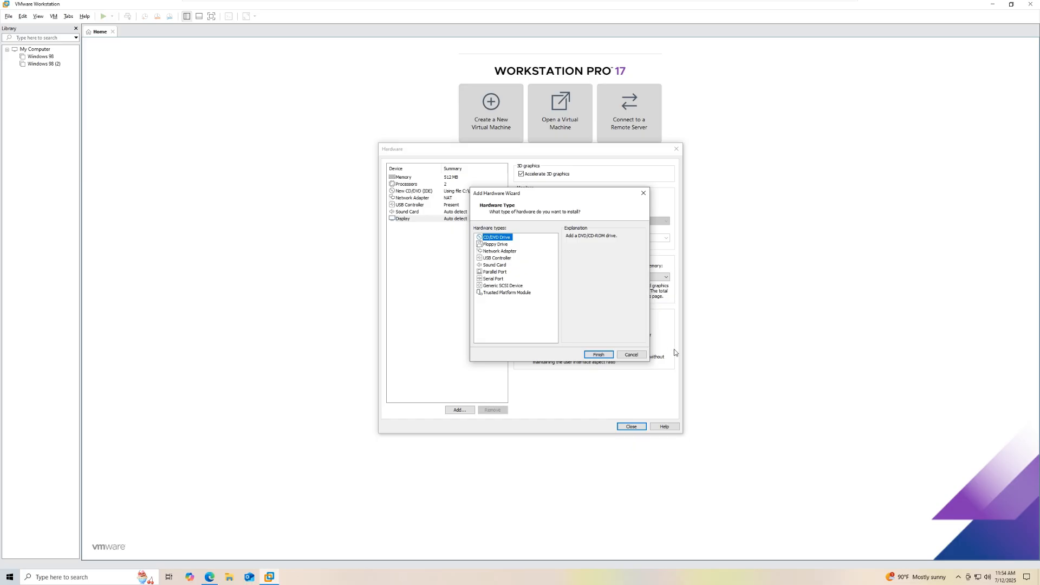
click(632, 355)
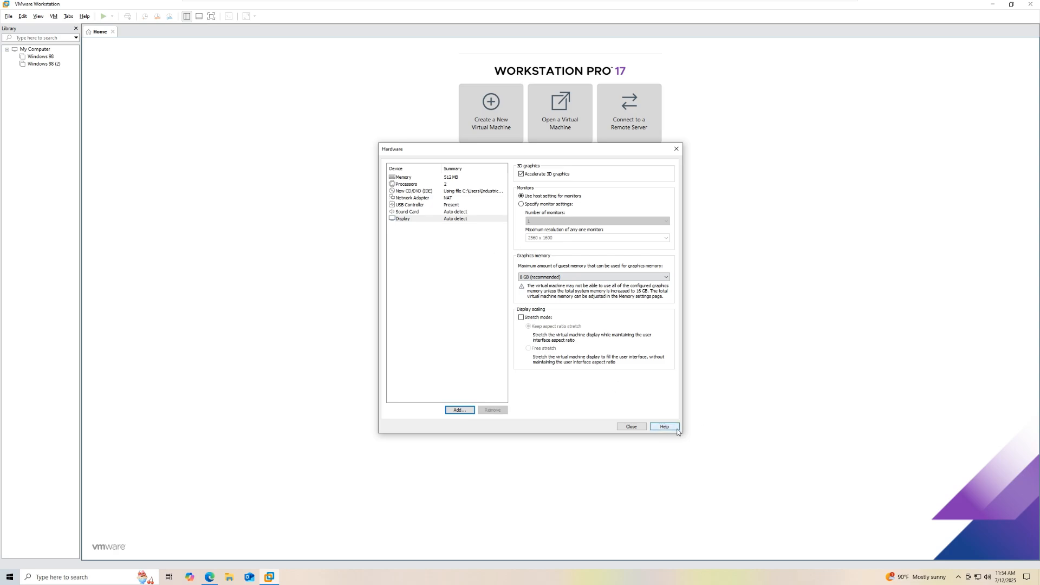
Step: Close the Hardware dialog and finish the New Virtual Machine Wizard to create the Windows XP Professional VM
click(629, 427)
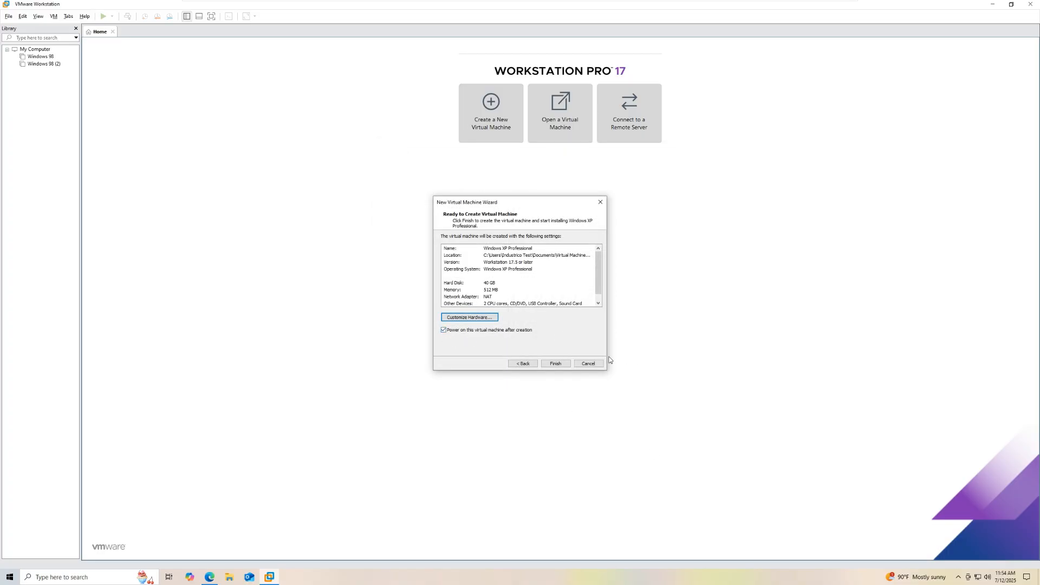
click(558, 365)
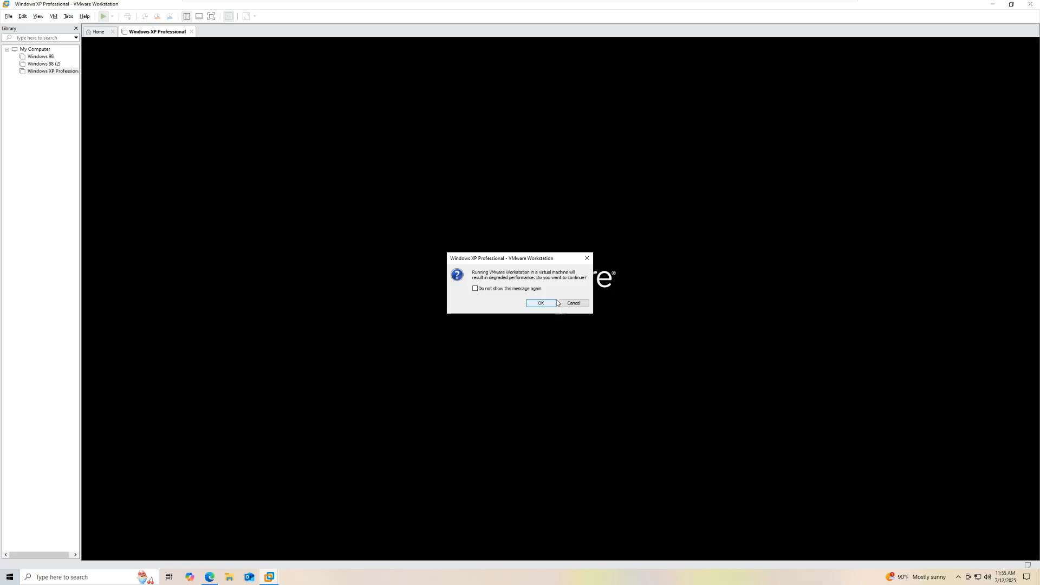
Step: Accept the degraded-performance warning and give the booting XP VM keyboard input
click(548, 303)
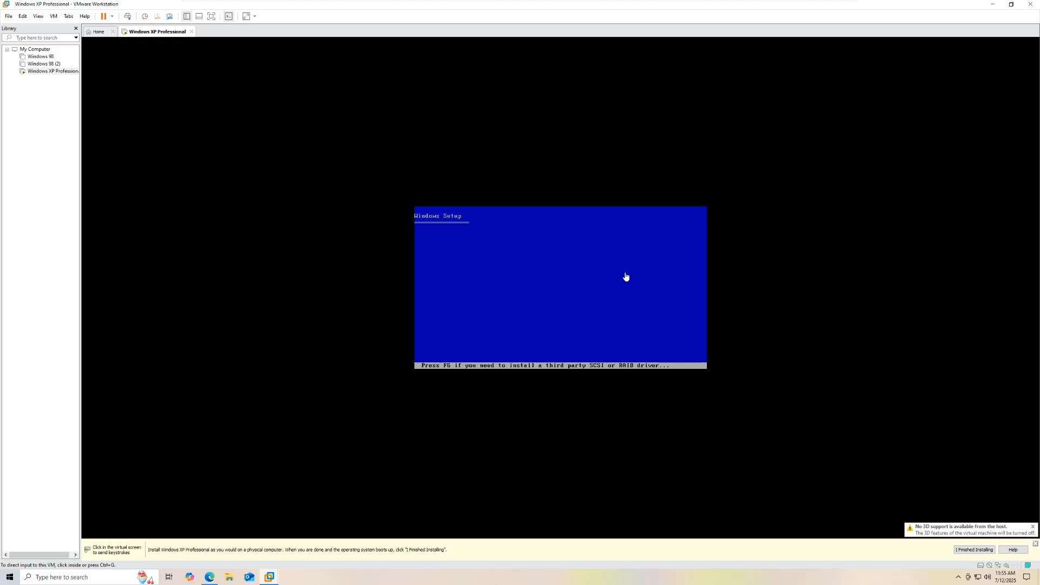
click(632, 281)
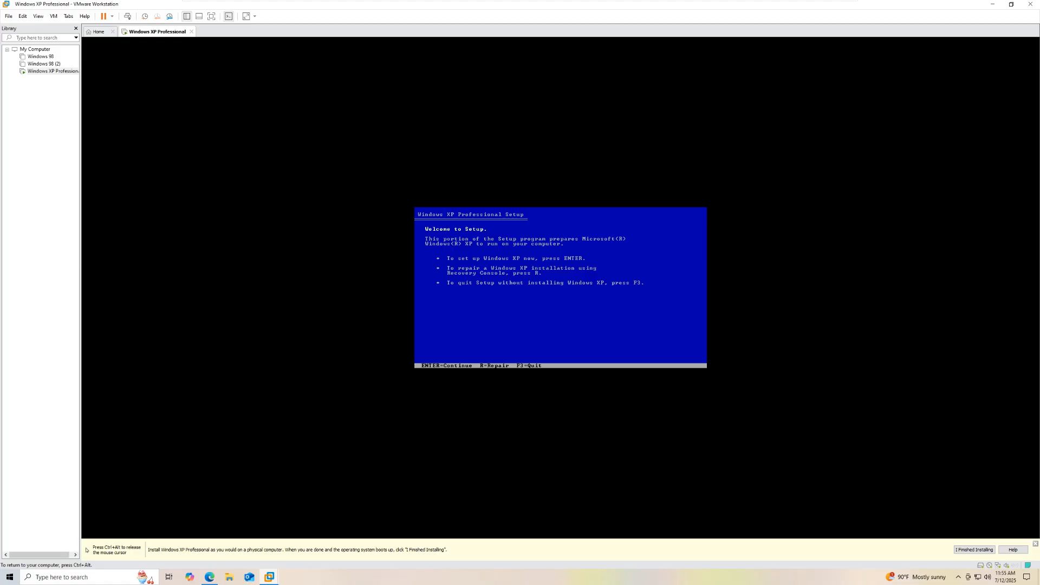
Step: Proceed past the Welcome to Setup screen and agree to the Windows XP licence with F8
key(Return)
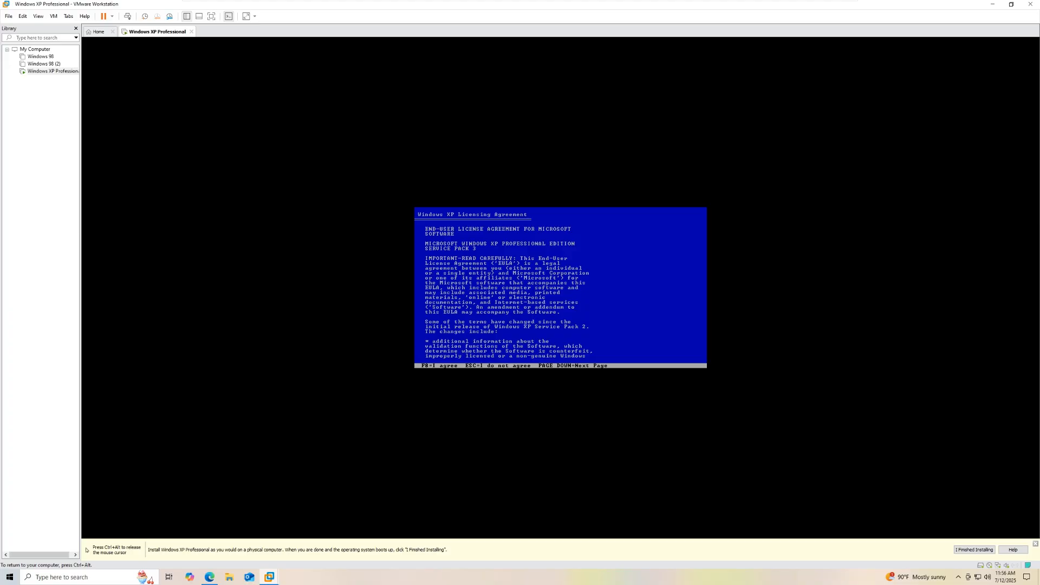
key(F8)
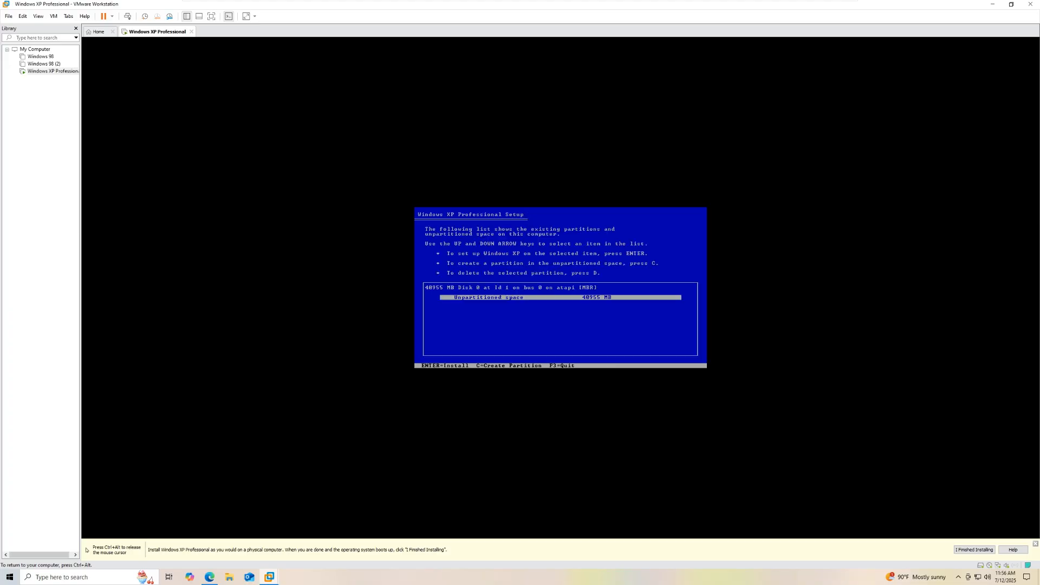
Step: Select the 40955 MB unpartitioned space and format the new partition with NTFS
key(Return)
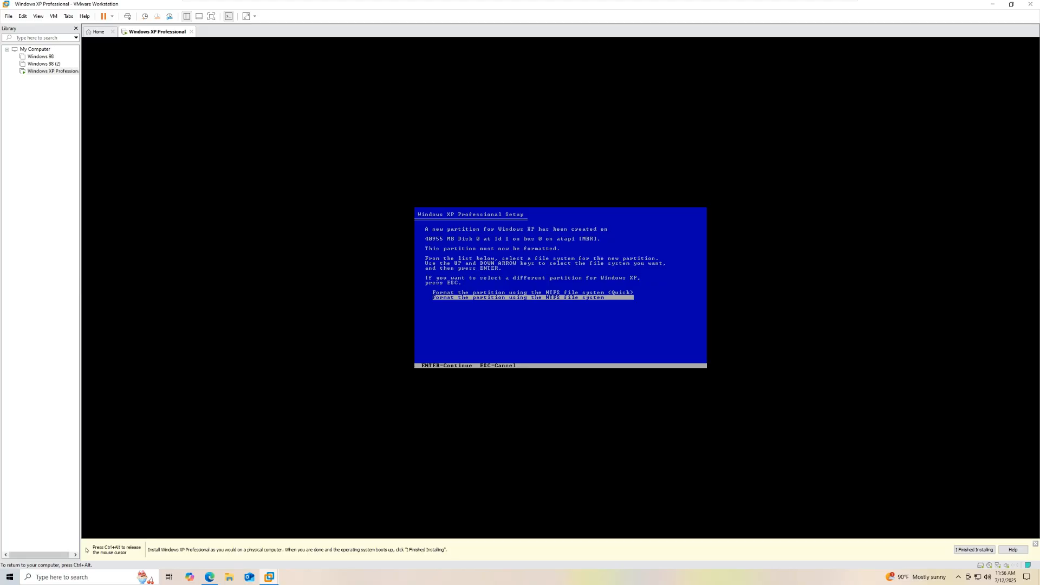
key(Return)
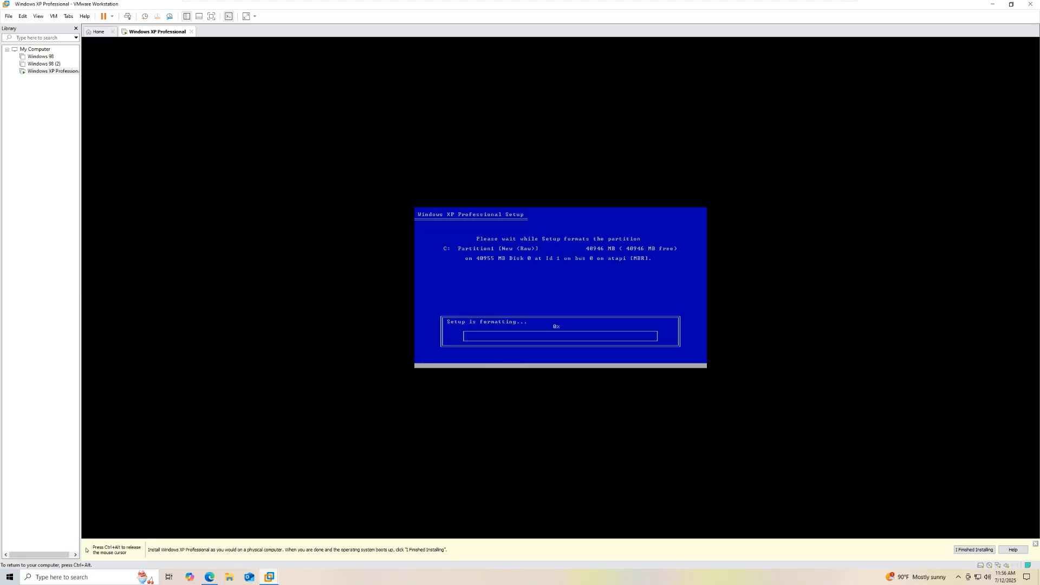